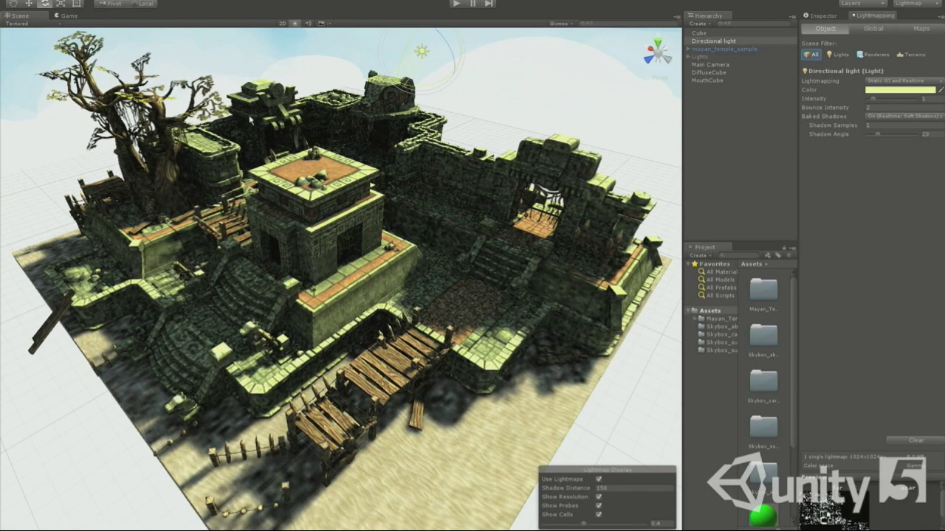
- Turn the sun slightly while viewing GI Static Lightmap mode, then return to Textured
{"action": "left_click", "coordinate": [28, 25]}
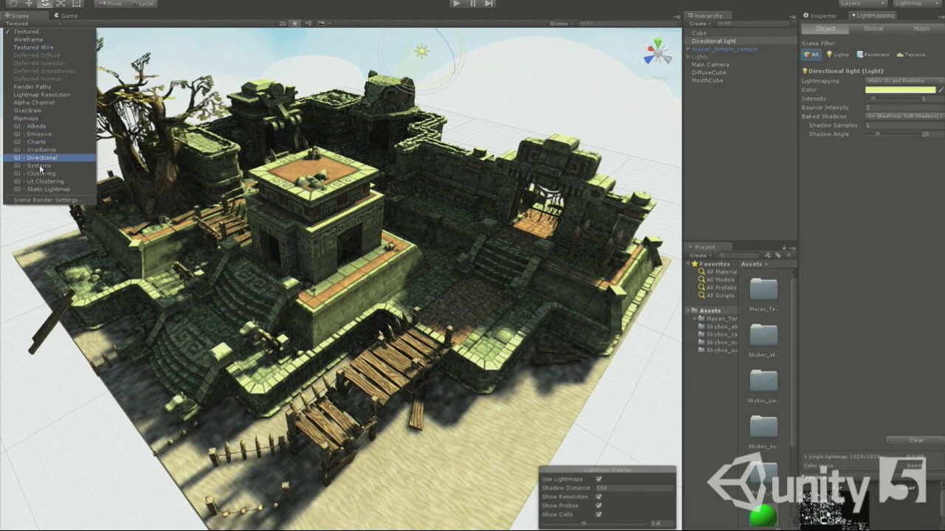
{"action": "left_click", "coordinate": [41, 194]}
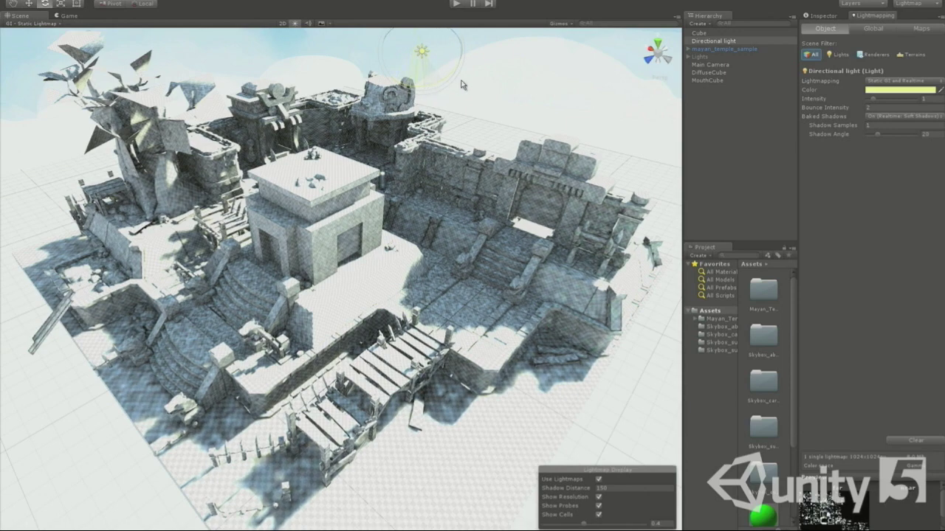
{"action": "left_click_drag", "start_coordinate": [461, 85], "coordinate": [453, 78]}
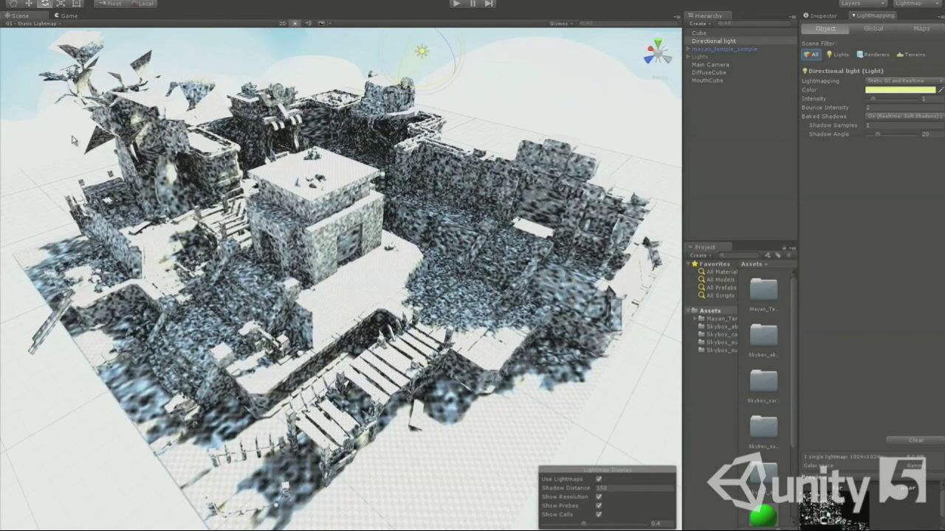
{"action": "left_click", "coordinate": [29, 24]}
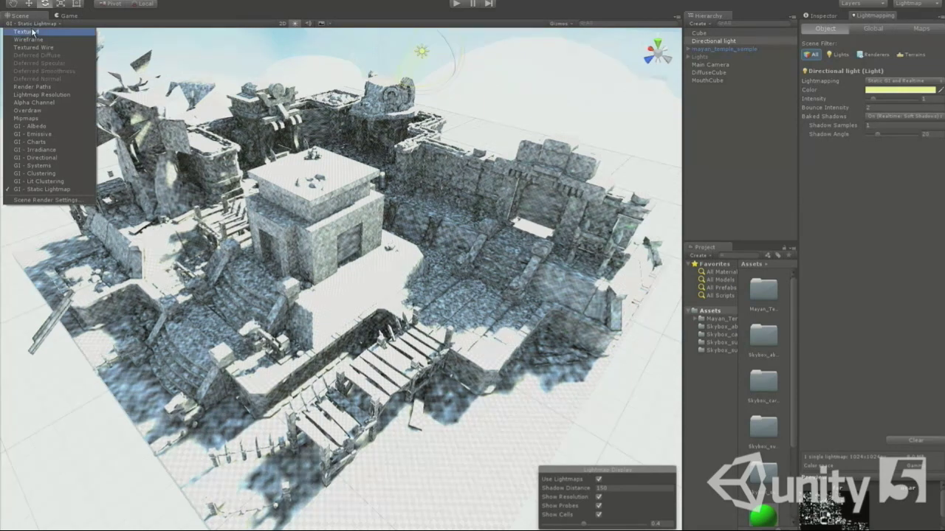
{"action": "left_click", "coordinate": [33, 32]}
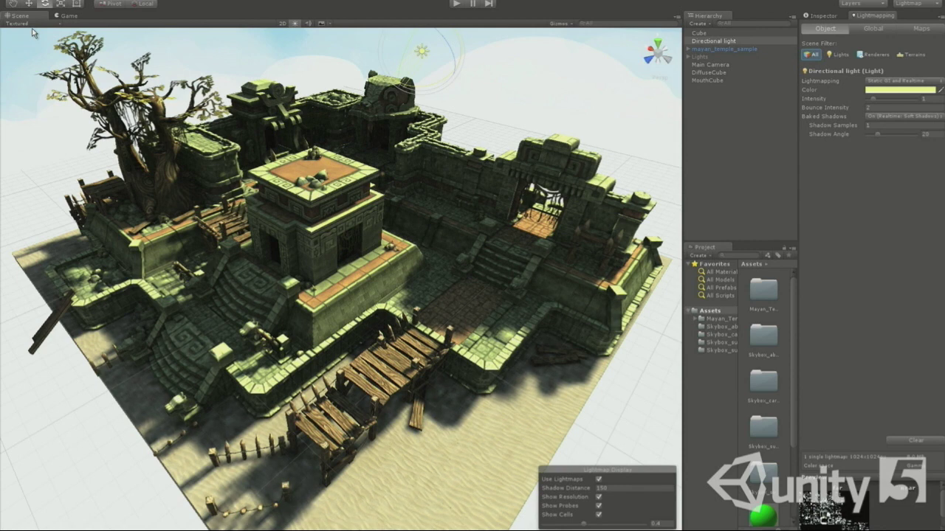
- Move wood_plank_08 onto the sand in front of the temple and rotate it diagonally
{"action": "left_click", "coordinate": [550, 364]}
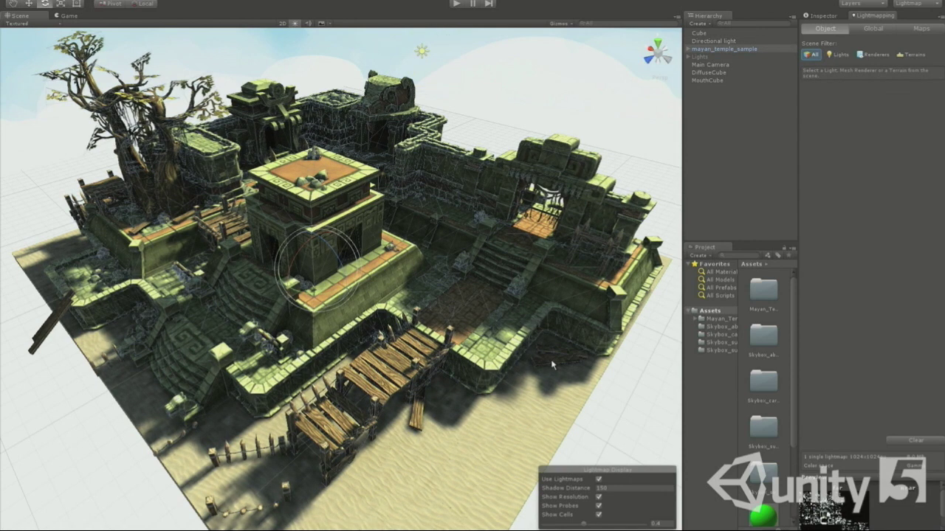
{"action": "left_click", "coordinate": [31, 4]}
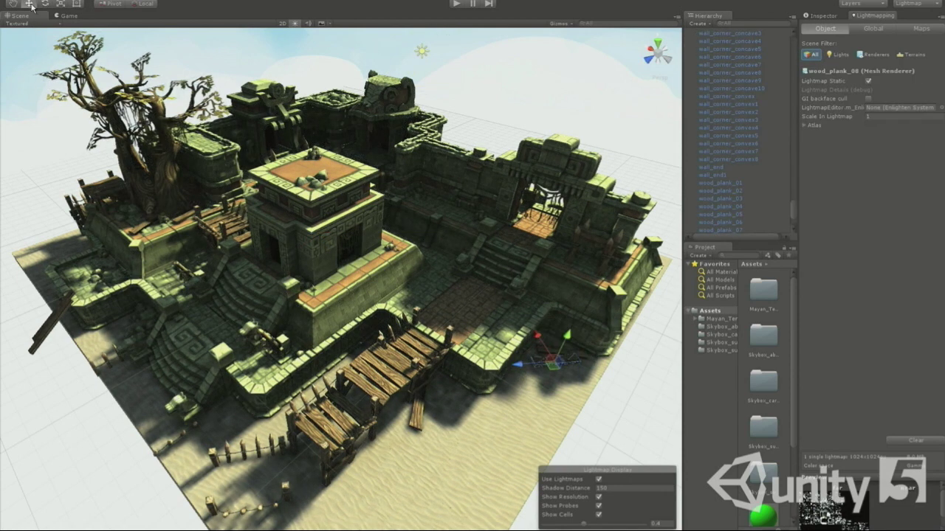
{"action": "left_click_drag", "start_coordinate": [555, 369], "coordinate": [500, 436]}
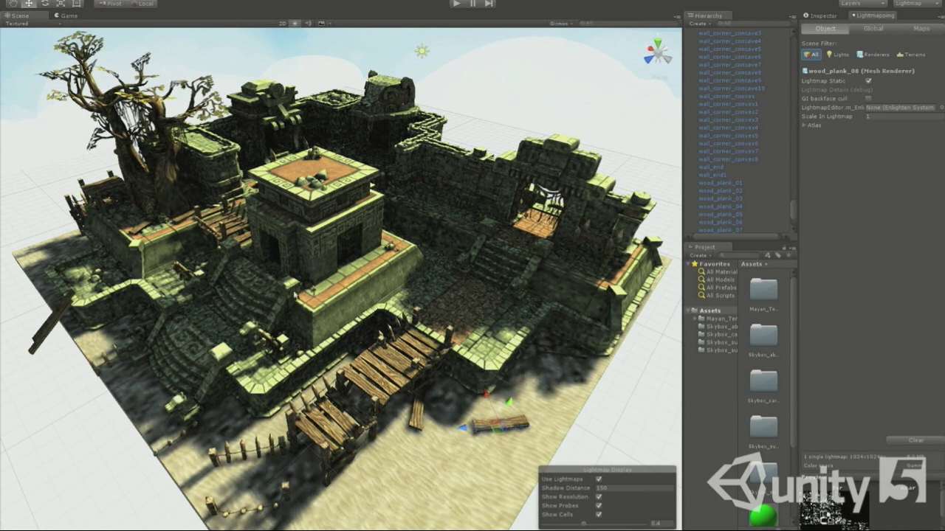
{"action": "left_click", "coordinate": [45, 4]}
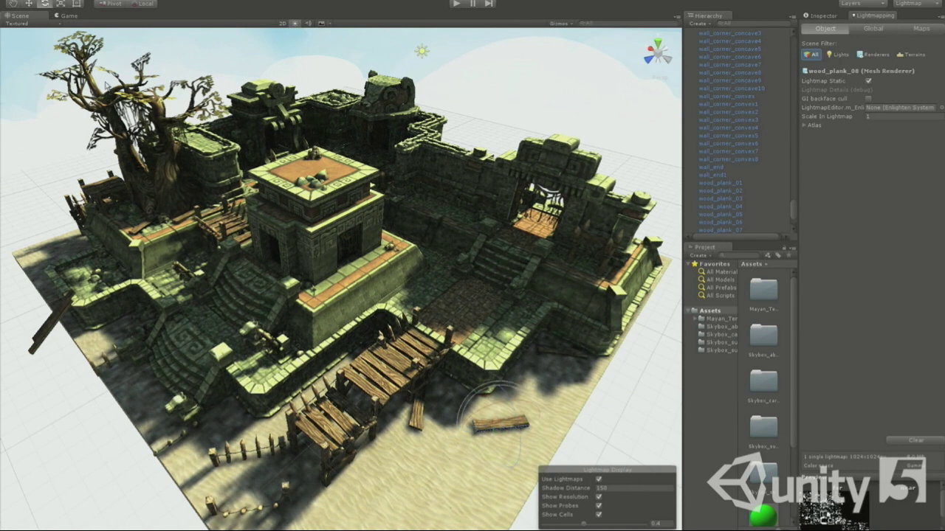
{"action": "left_click_drag", "start_coordinate": [478, 454], "coordinate": [458, 454]}
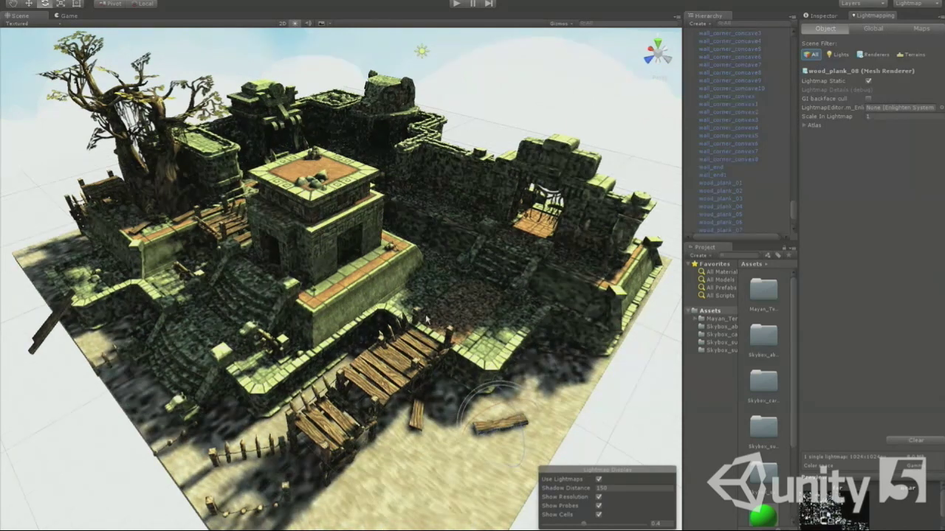
- Test-move pyramid_small around, undo, and drag it back to its original spot
{"action": "left_click", "coordinate": [310, 235]}
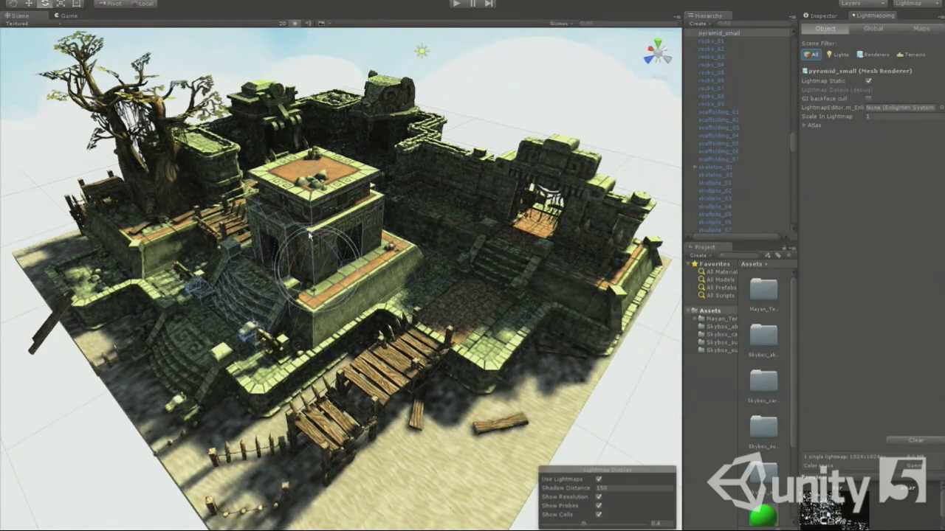
{"action": "left_click", "coordinate": [31, 4]}
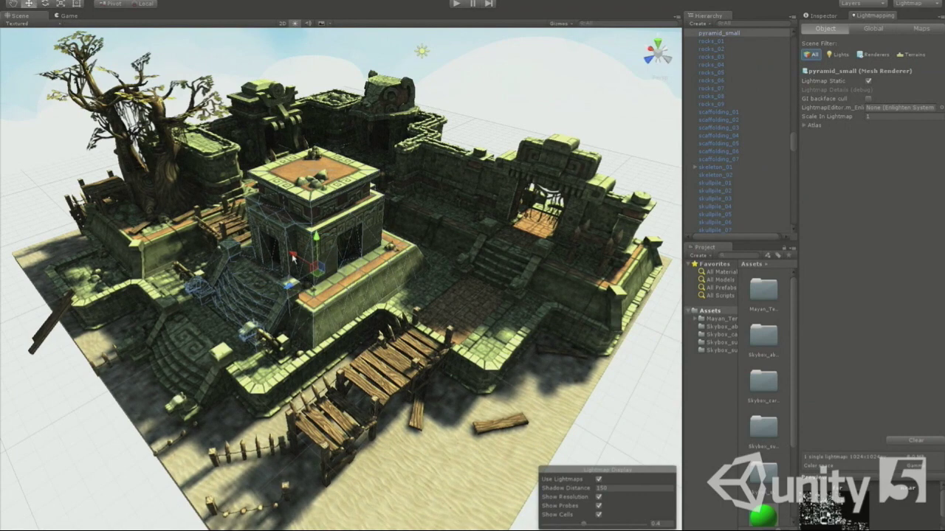
{"action": "left_click_drag", "start_coordinate": [296, 256], "coordinate": [330, 258]}
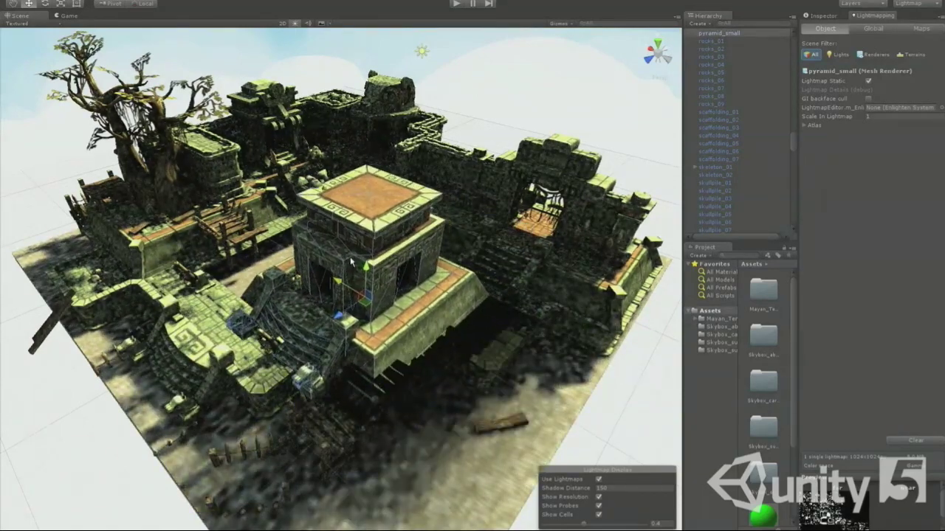
{"action": "left_click_drag", "start_coordinate": [372, 299], "coordinate": [416, 329]}
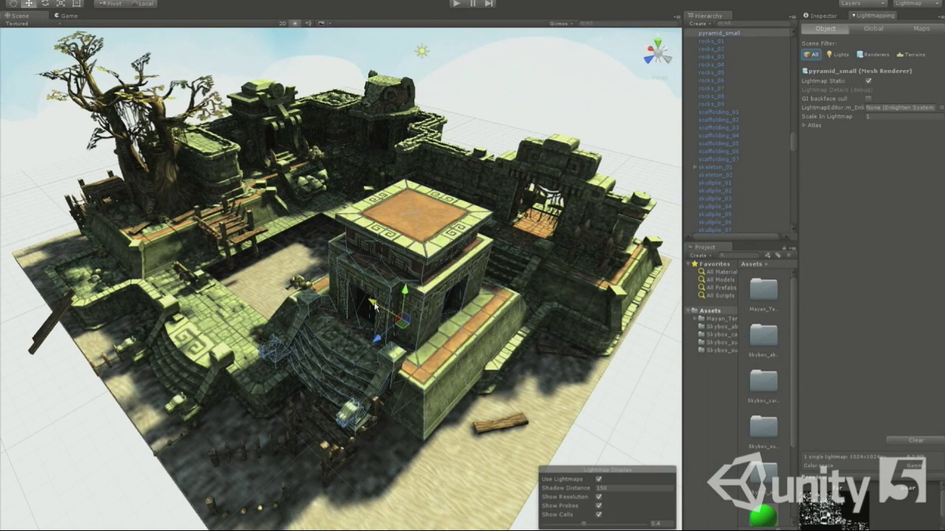
{"action": "key", "text": "ctrl+z"}
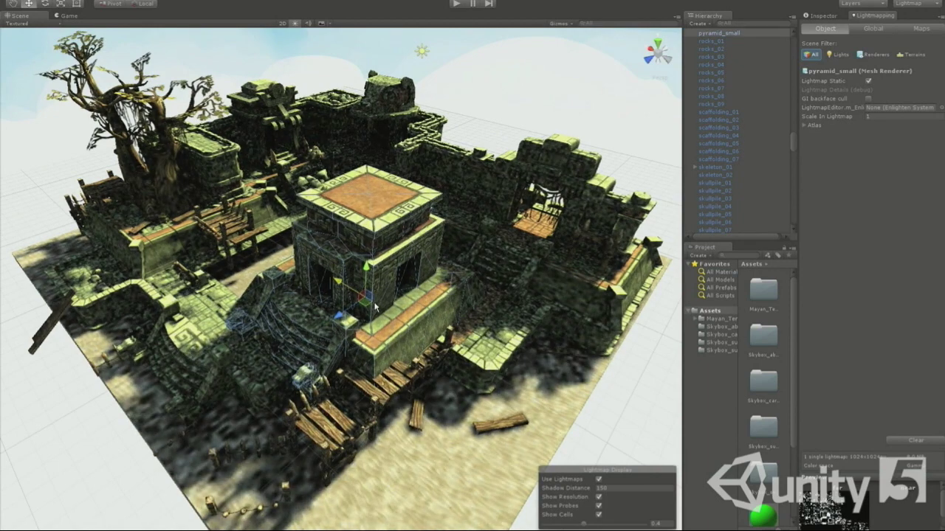
{"action": "left_click_drag", "start_coordinate": [374, 308], "coordinate": [324, 279]}
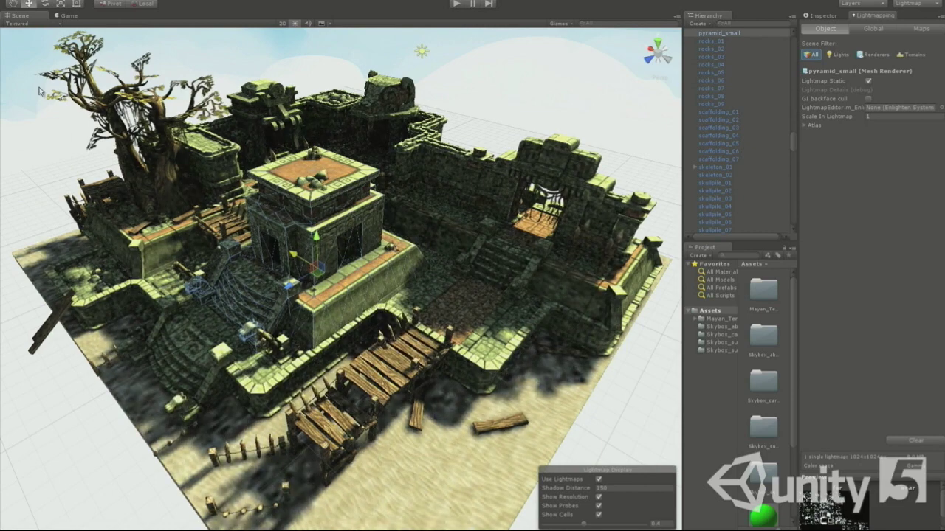
{"action": "left_click", "coordinate": [26, 25]}
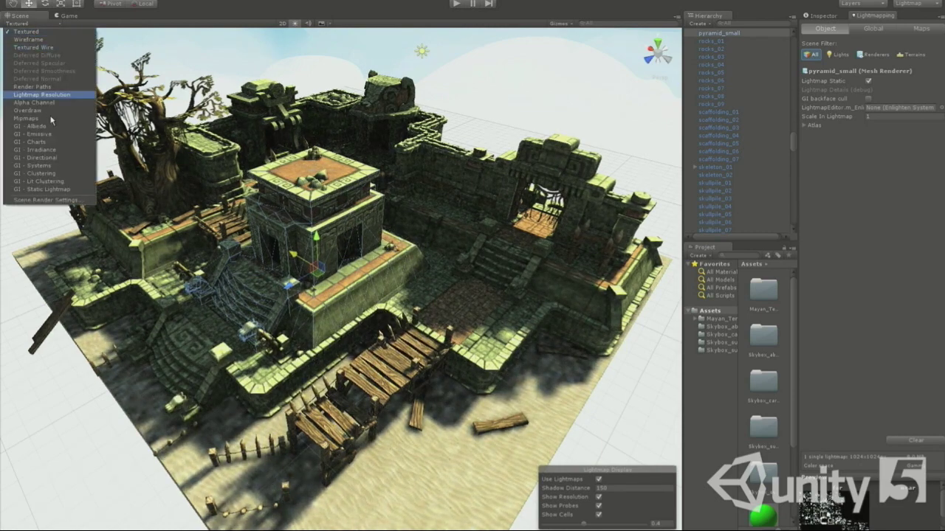
- Test-move pyramid_small in static lightmap view and back, then select MouthCube in Textured view
{"action": "left_click", "coordinate": [57, 191]}
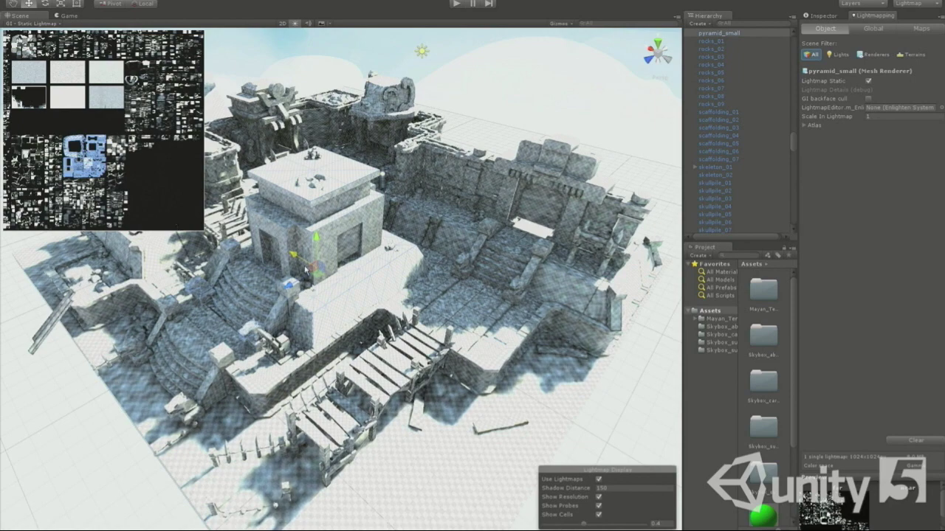
{"action": "left_click_drag", "start_coordinate": [295, 258], "coordinate": [372, 284]}
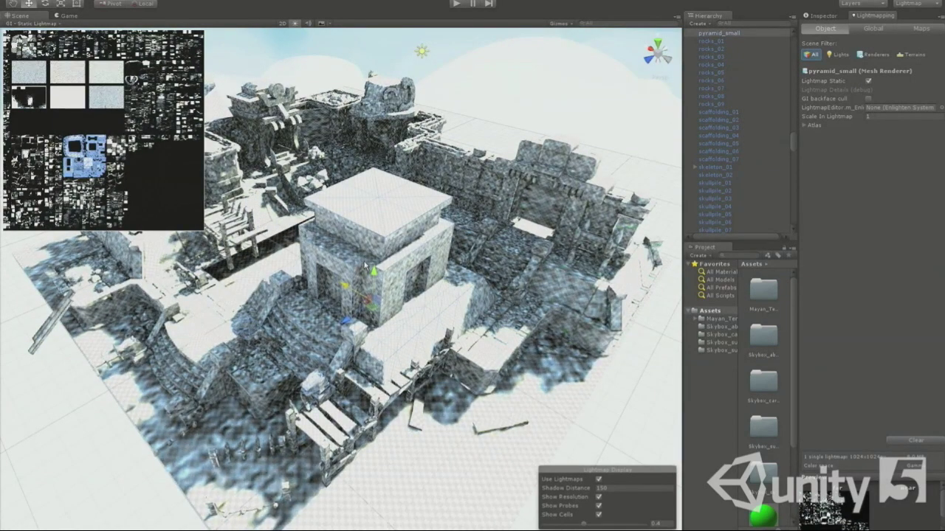
{"action": "left_click_drag", "start_coordinate": [362, 260], "coordinate": [307, 223]}
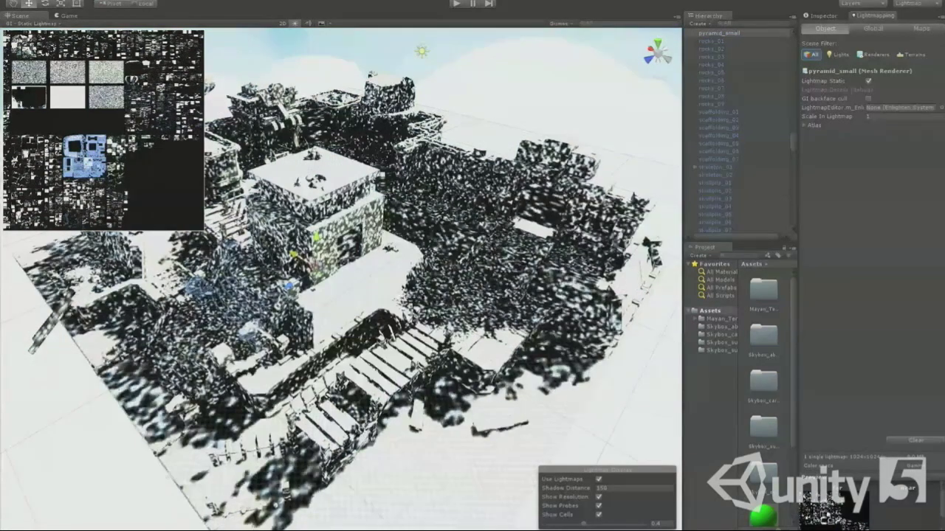
{"action": "left_click", "coordinate": [22, 24]}
{"action": "left_click", "coordinate": [33, 33]}
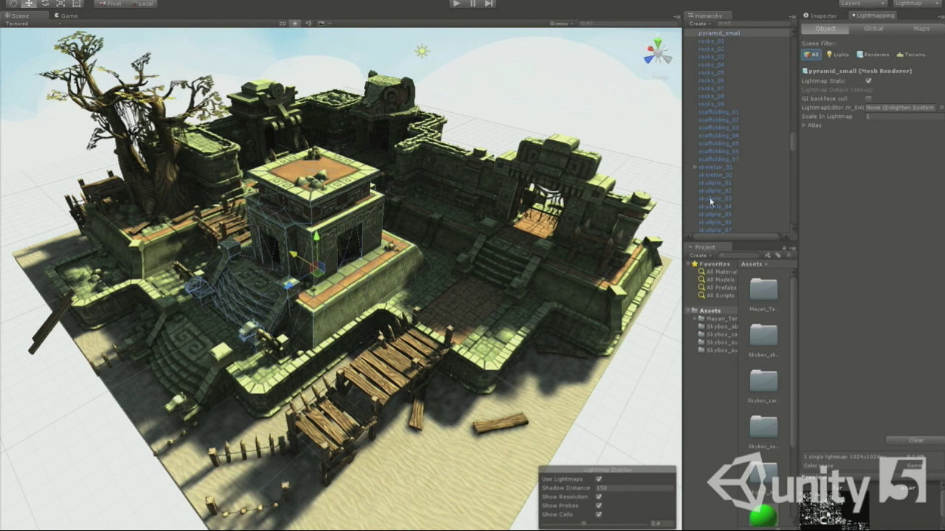
{"action": "left_click_drag", "start_coordinate": [795, 142], "coordinate": [787, 233]}
{"action": "left_click", "coordinate": [727, 235]}
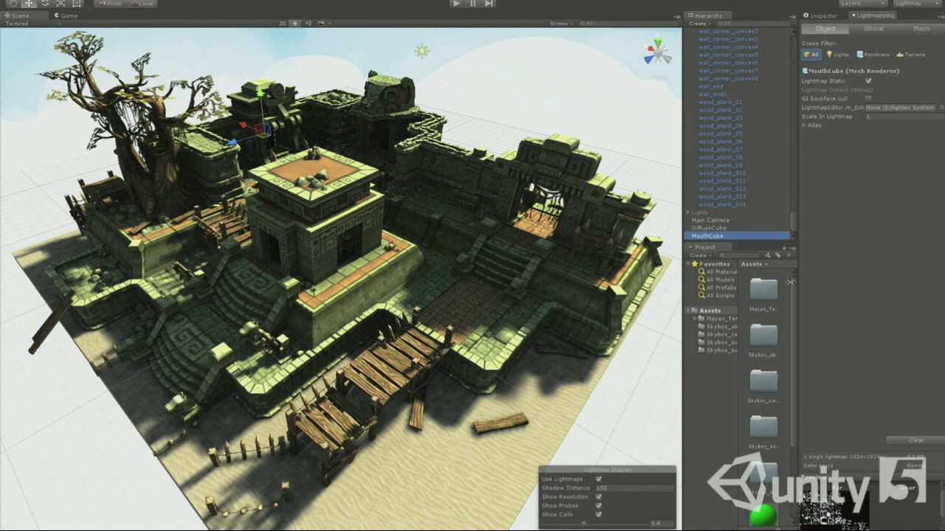
- Set the redemissive material's Main Color to red (255,0,0) and Emission to 12
{"action": "left_click", "coordinate": [791, 249]}
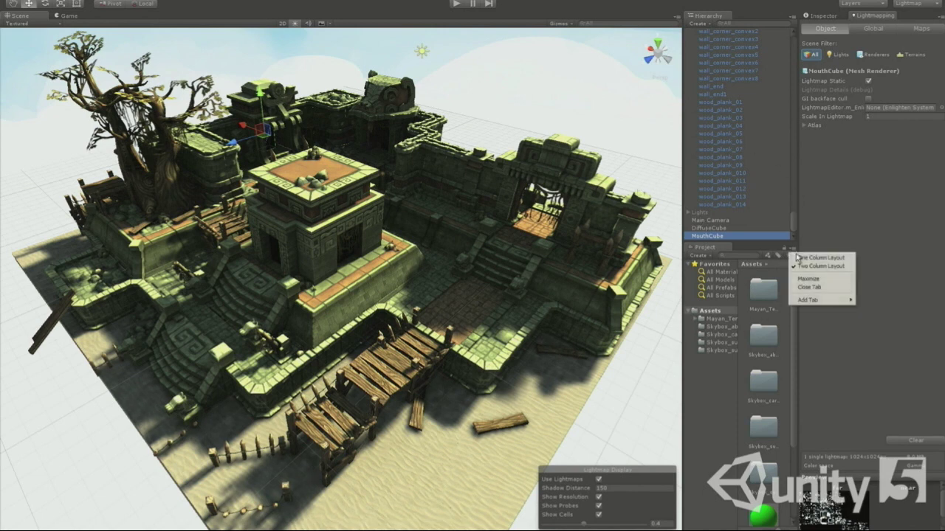
{"action": "left_click", "coordinate": [811, 257]}
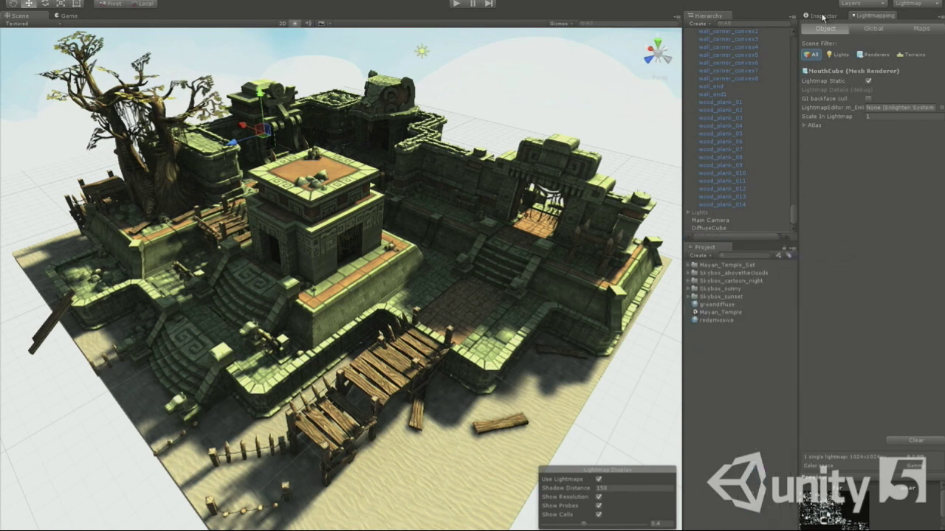
{"action": "left_click", "coordinate": [822, 17]}
{"action": "left_click", "coordinate": [813, 244]}
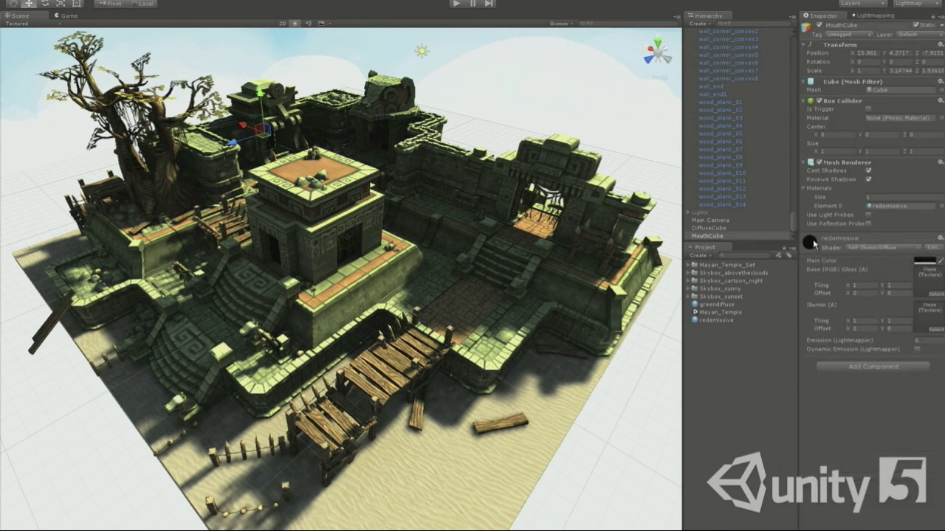
{"action": "left_click", "coordinate": [924, 261]}
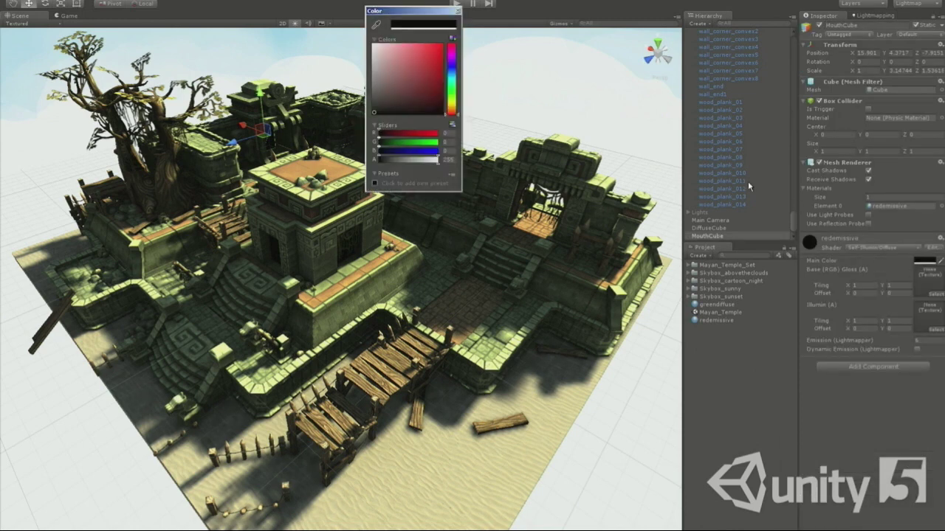
{"action": "left_click", "coordinate": [444, 48]}
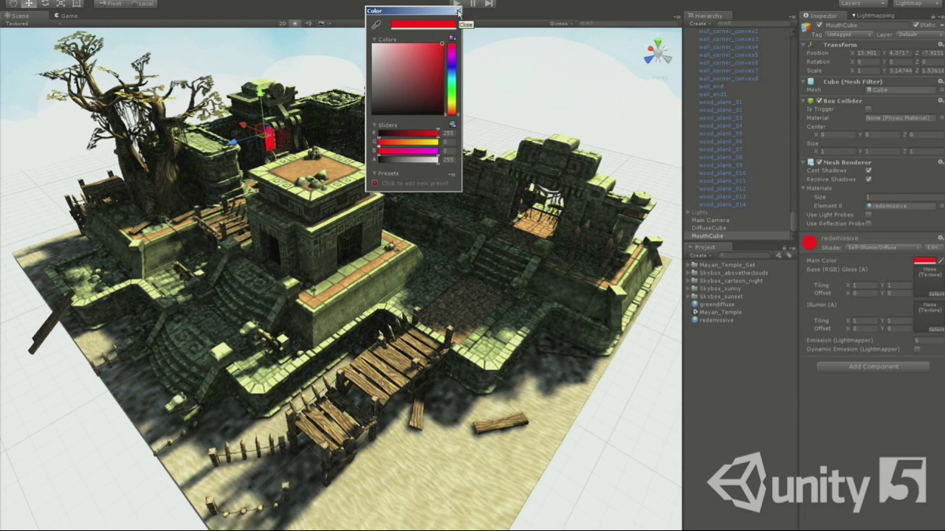
{"action": "left_click", "coordinate": [457, 12]}
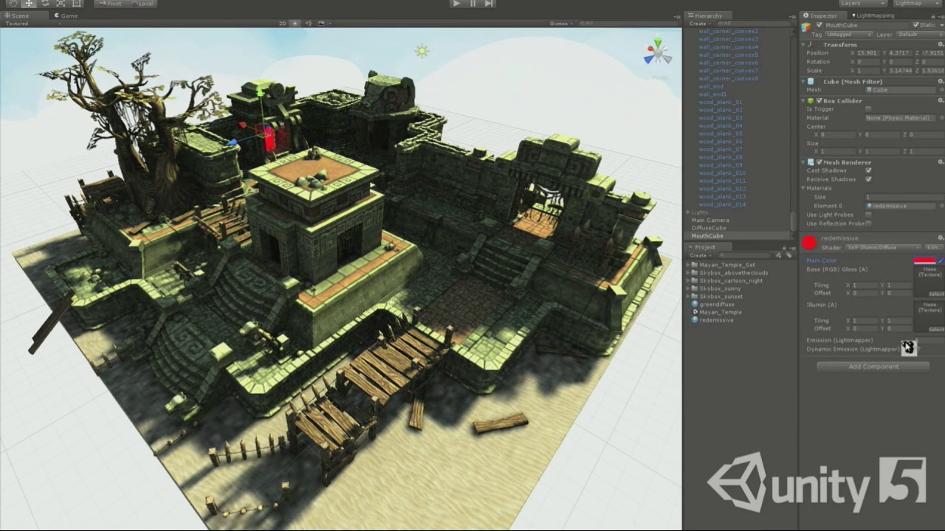
{"action": "left_click", "coordinate": [917, 341]}
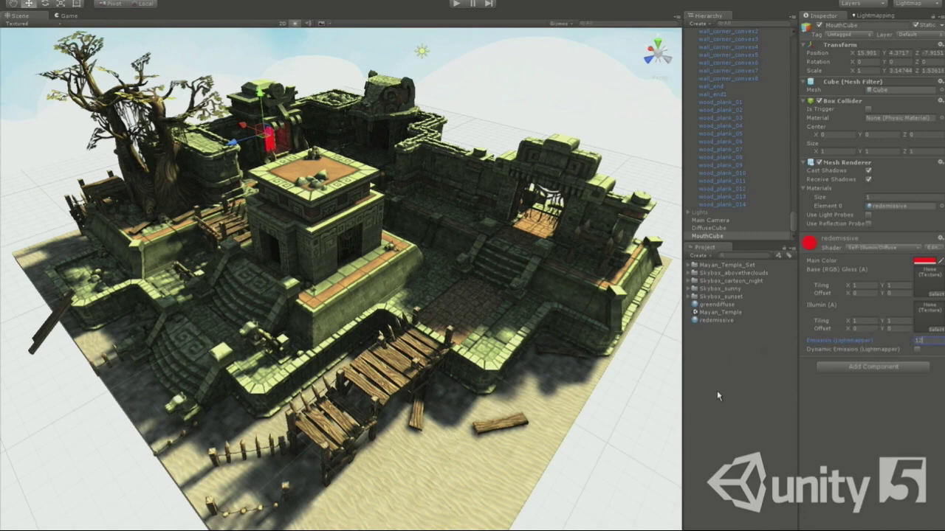
{"action": "left_click", "coordinate": [758, 383]}
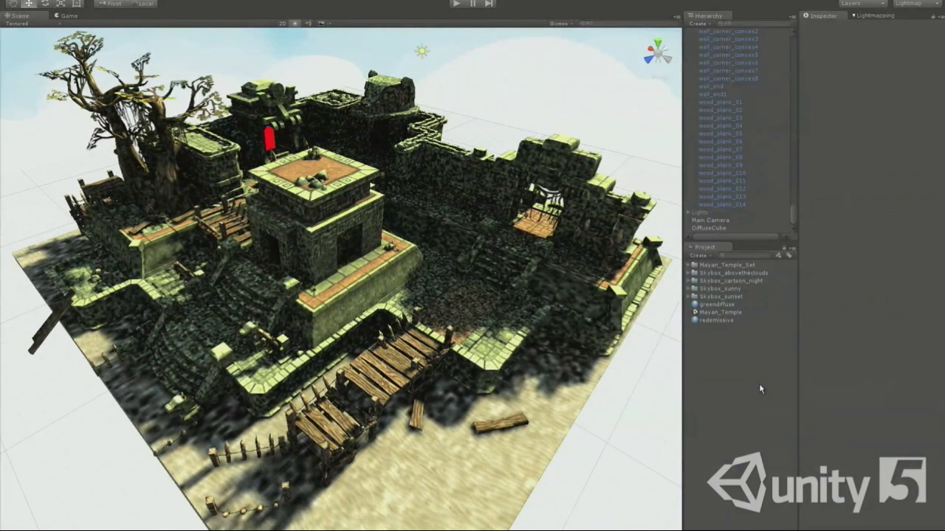
- Check the GI Static Lightmap view, then return to Textured
{"action": "left_click", "coordinate": [12, 25]}
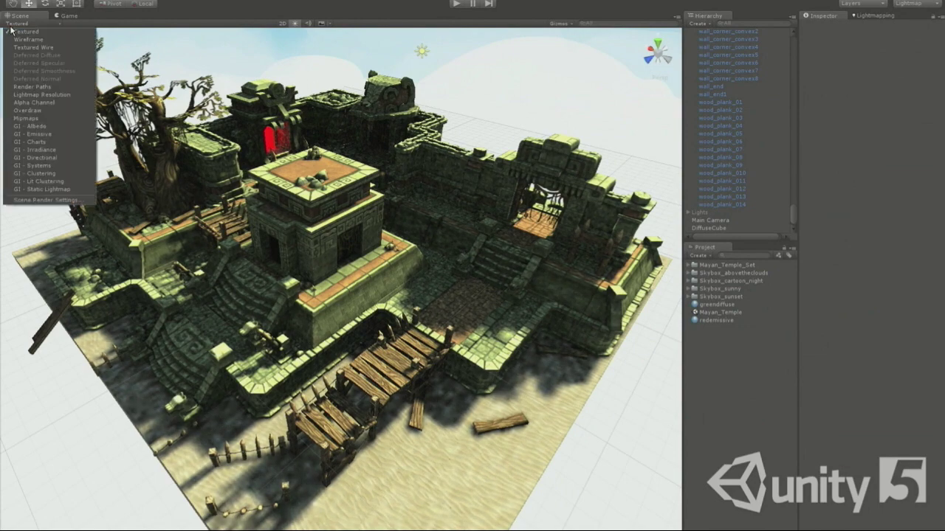
{"action": "left_click", "coordinate": [44, 189]}
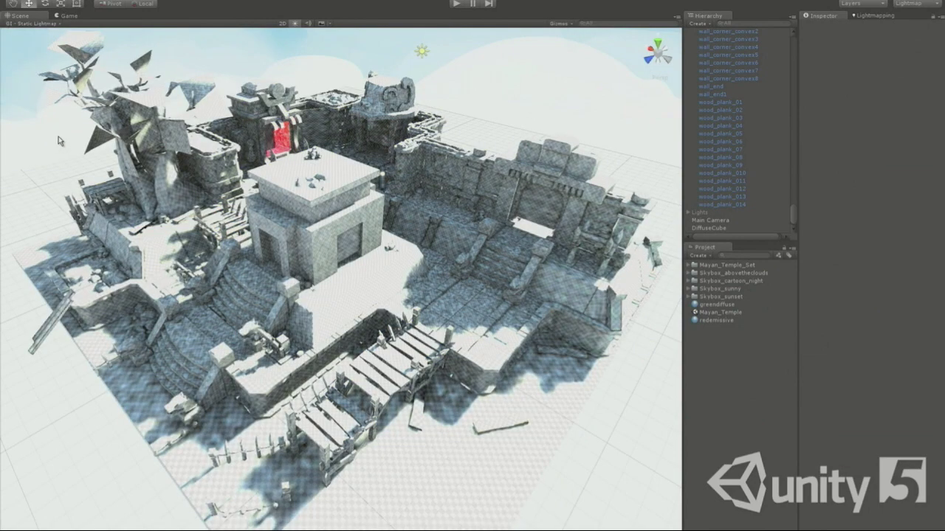
{"action": "left_click", "coordinate": [35, 24]}
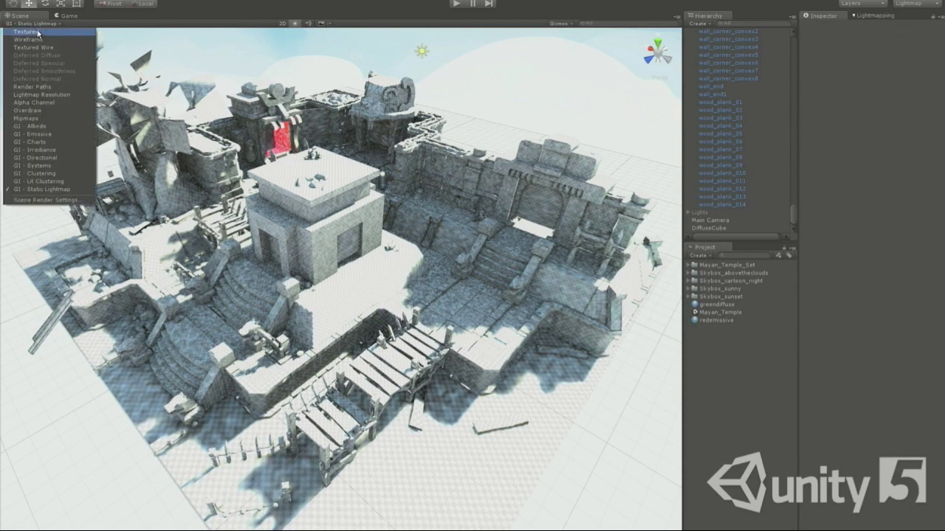
{"action": "left_click", "coordinate": [38, 31]}
- Fly closer to the red-glowing doorway and recheck the static lightmap before returning to Textured
{"action": "right_click_drag", "start_coordinate": [353, 164], "coordinate": [297, 161]}
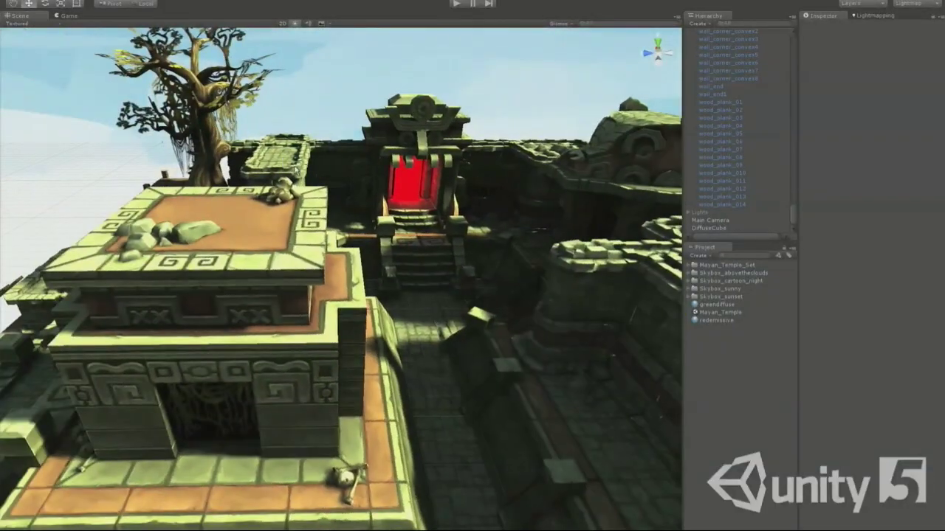
{"action": "left_click", "coordinate": [39, 25]}
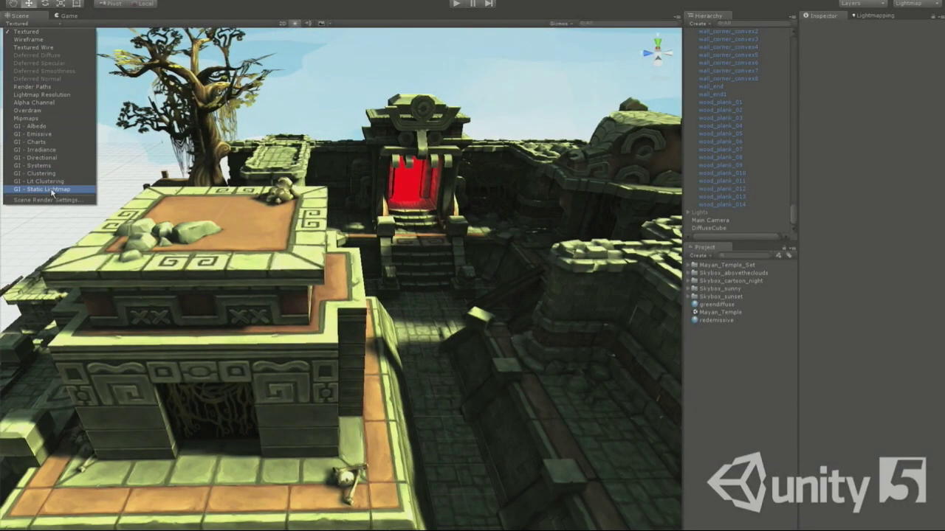
{"action": "left_click", "coordinate": [51, 191]}
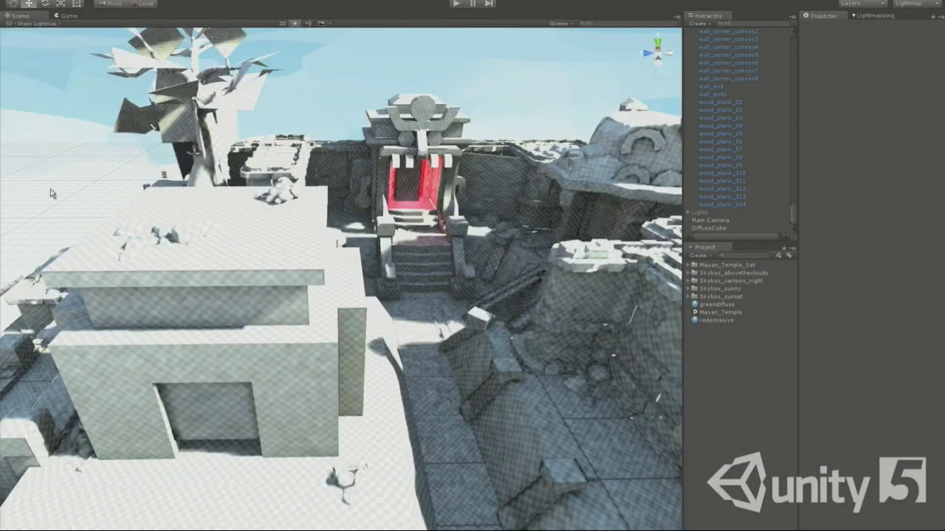
{"action": "left_click", "coordinate": [37, 24]}
{"action": "left_click", "coordinate": [35, 32]}
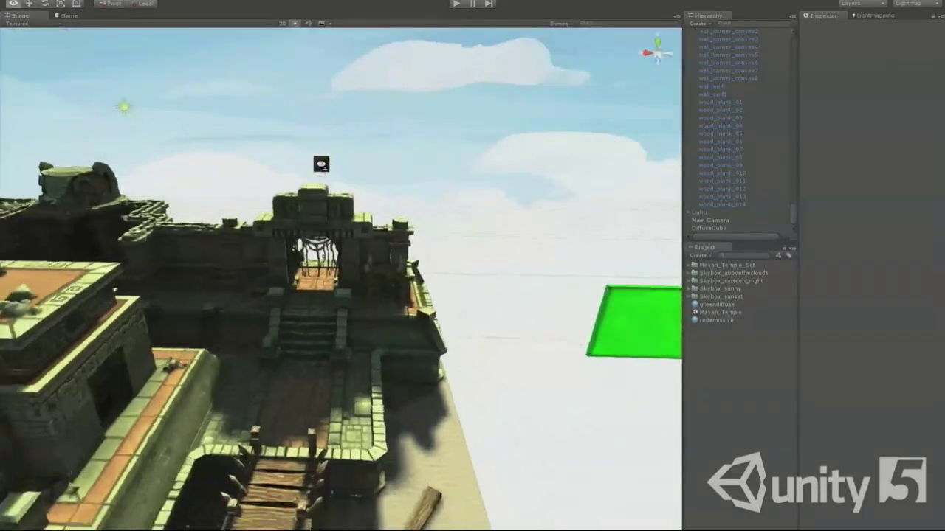
- Move the green DiffuseCube into the temple beside the central building, then orbit back to an overview
{"action": "right_click_drag", "start_coordinate": [516, 336], "coordinate": [521, 338]}
{"action": "left_click", "coordinate": [596, 331]}
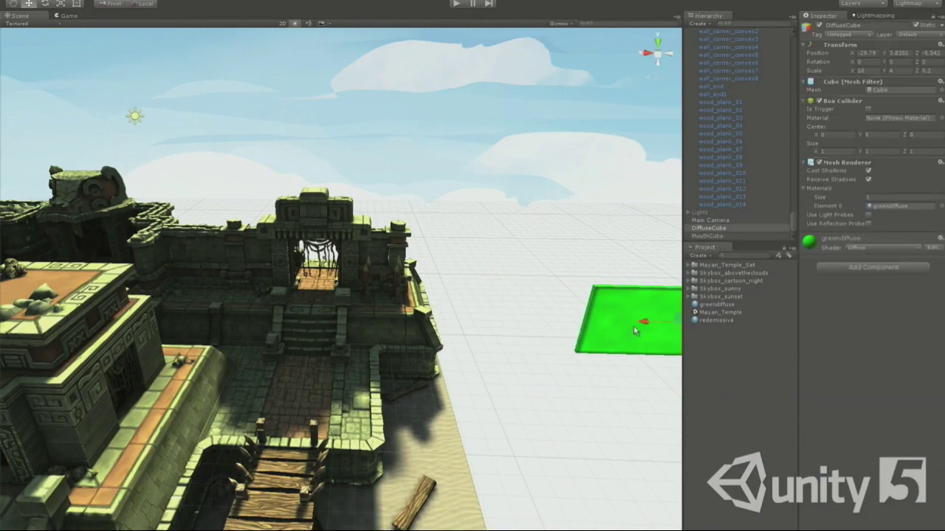
{"action": "left_click_drag", "start_coordinate": [643, 323], "coordinate": [11, 282]}
{"action": "right_click_drag", "start_coordinate": [551, 272], "coordinate": [529, 332]}
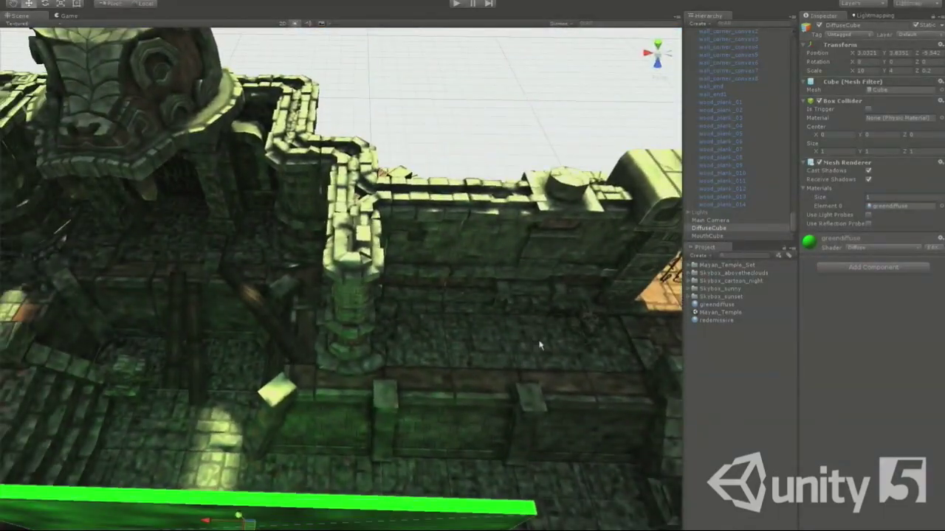
{"action": "right_click_drag", "start_coordinate": [194, 148], "coordinate": [173, 142]}
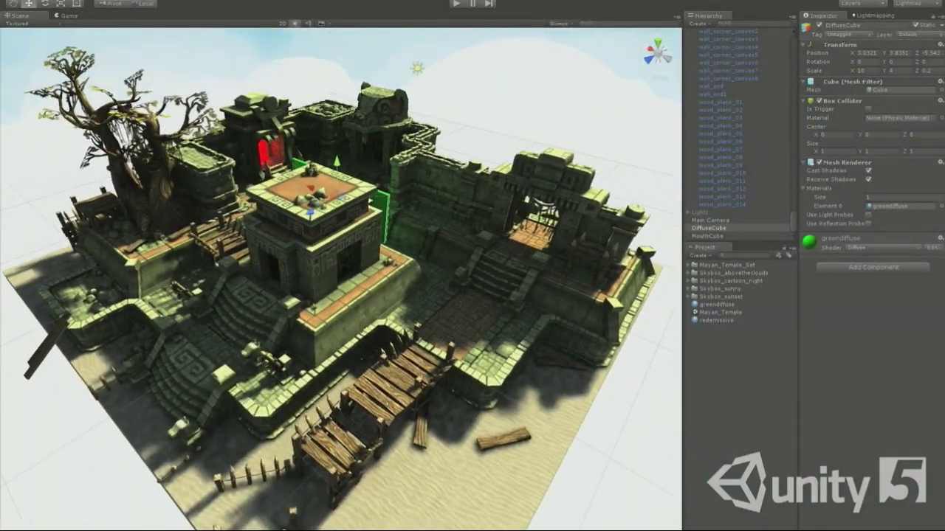
{"action": "left_click", "coordinate": [35, 23]}
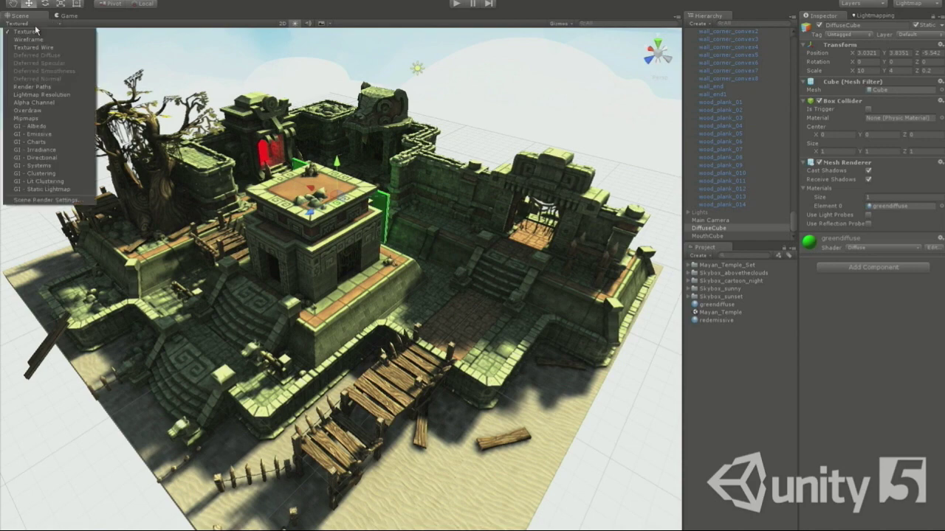
{"action": "left_click", "coordinate": [52, 190]}
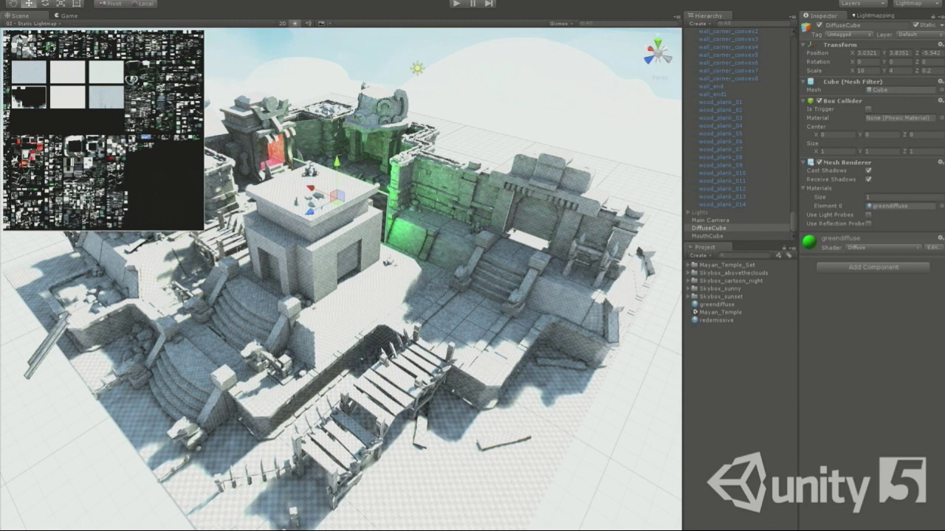
{"action": "left_click", "coordinate": [376, 290]}
{"action": "left_click", "coordinate": [333, 243]}
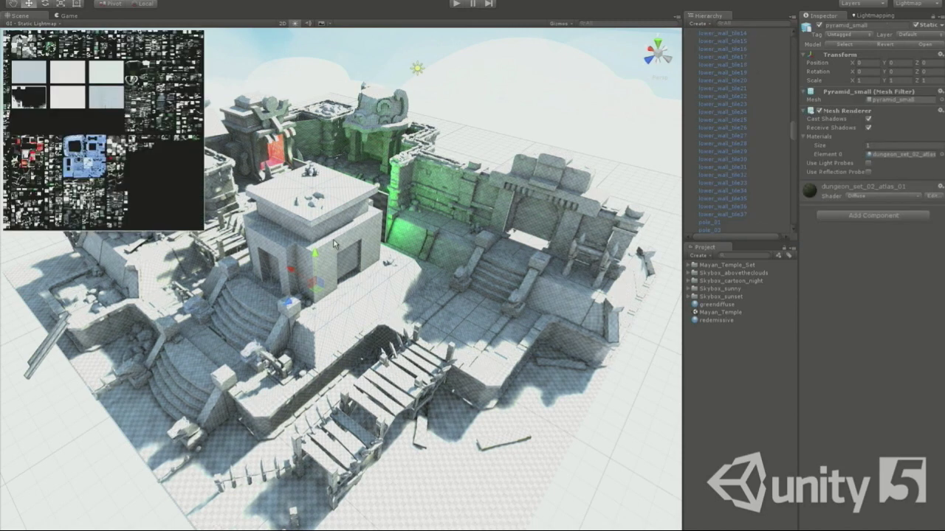
{"action": "left_click", "coordinate": [24, 25]}
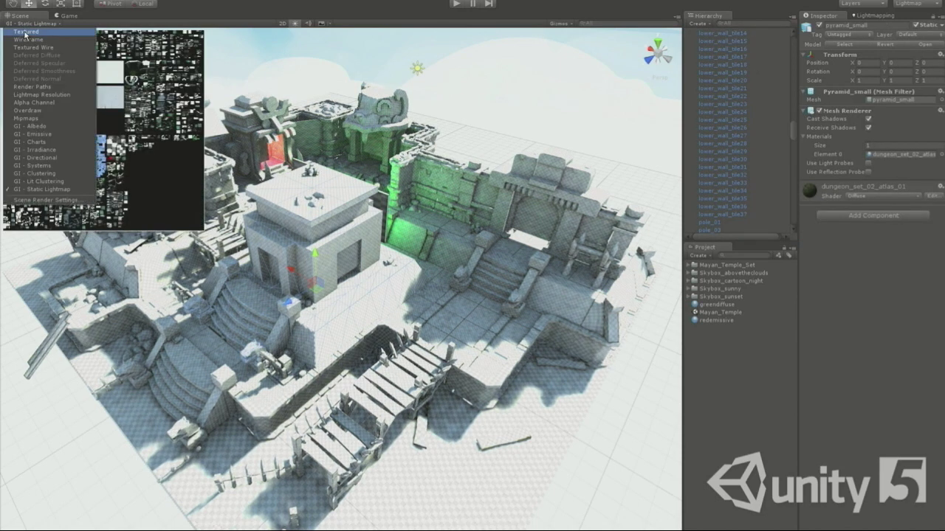
{"action": "left_click", "coordinate": [26, 32]}
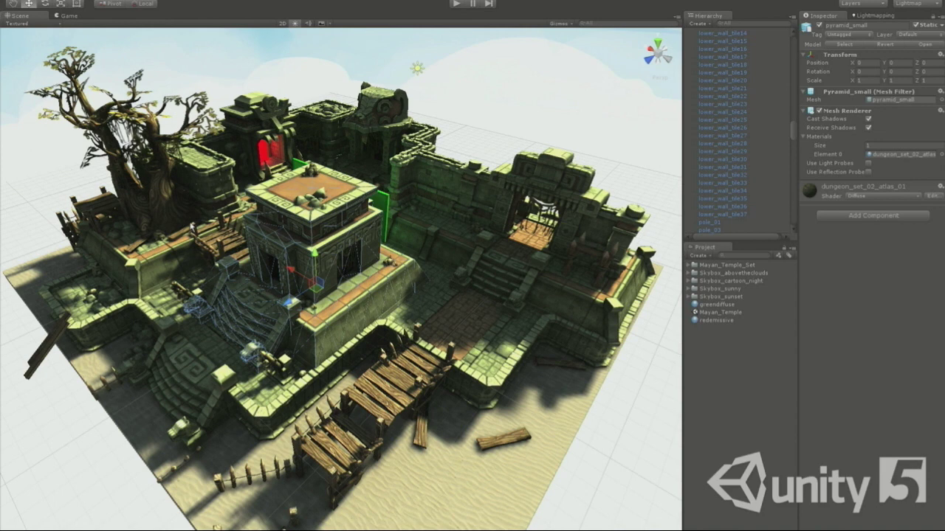
{"action": "left_click", "coordinate": [871, 16]}
- Set the lightmapping Skybox Material to None
{"action": "left_click", "coordinate": [872, 28]}
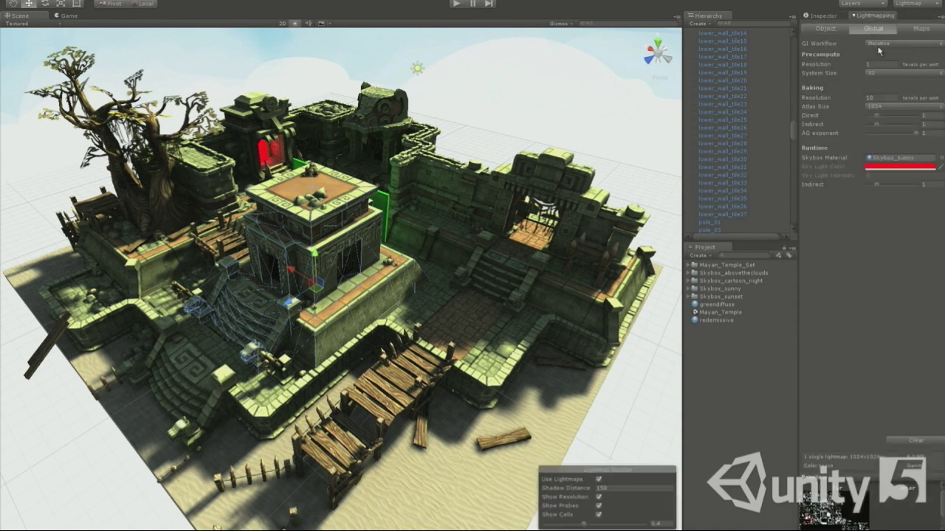
{"action": "left_click", "coordinate": [884, 158]}
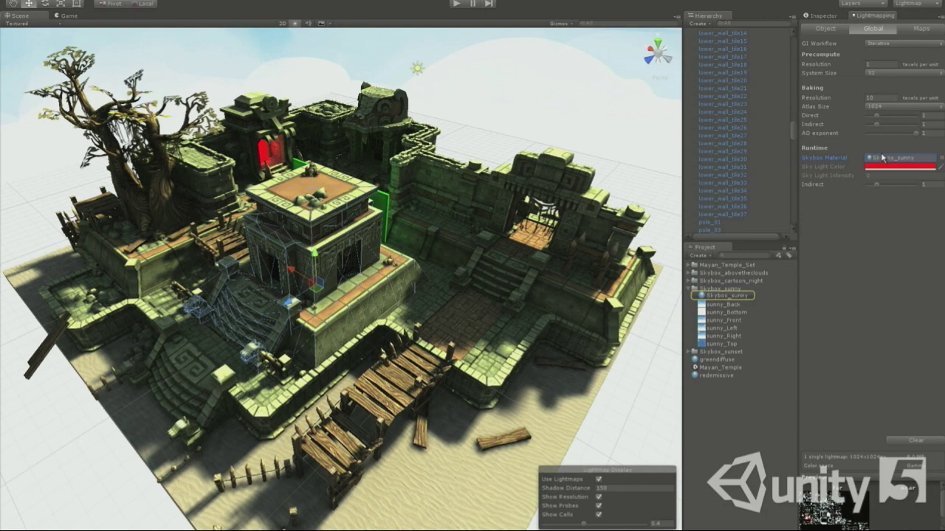
{"action": "key", "text": "Delete"}
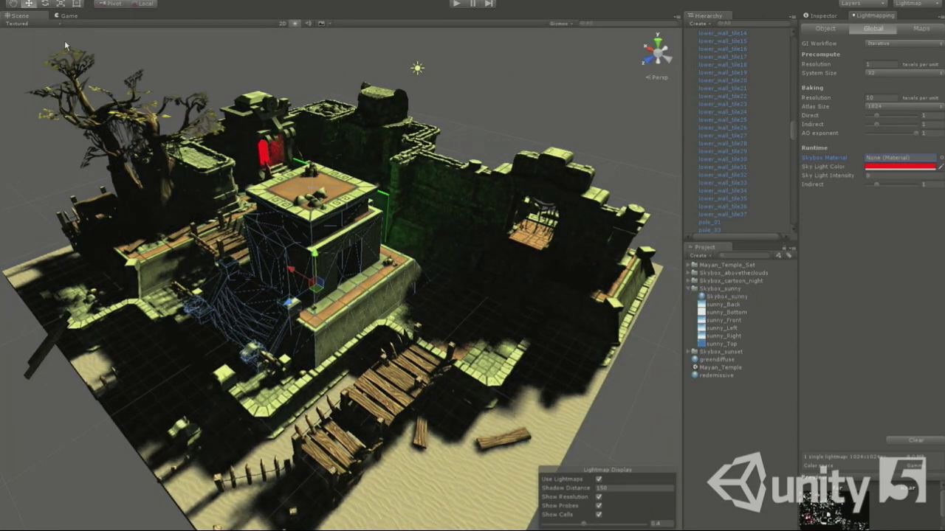
{"action": "left_click", "coordinate": [417, 73]}
- Check the darker result in GI Static Lightmap view, then switch back to Textured
{"action": "left_click", "coordinate": [40, 24]}
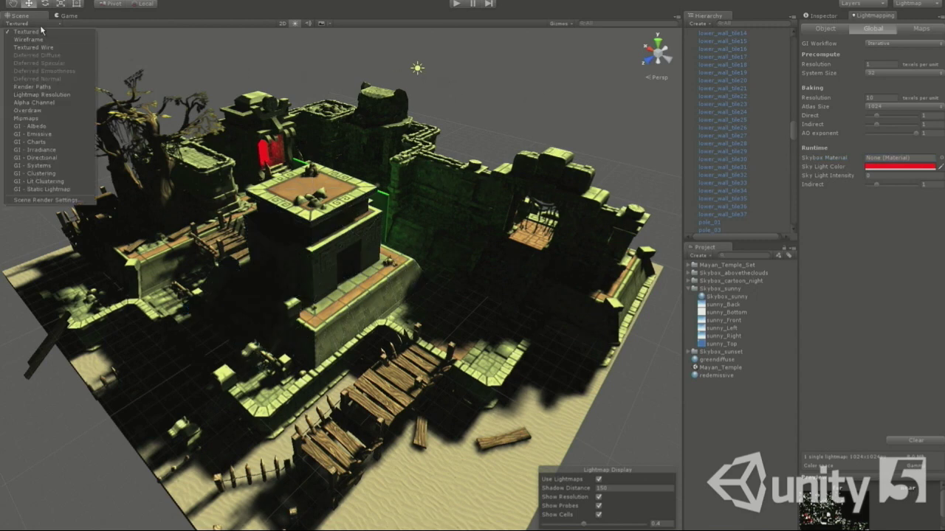
{"action": "left_click", "coordinate": [52, 189]}
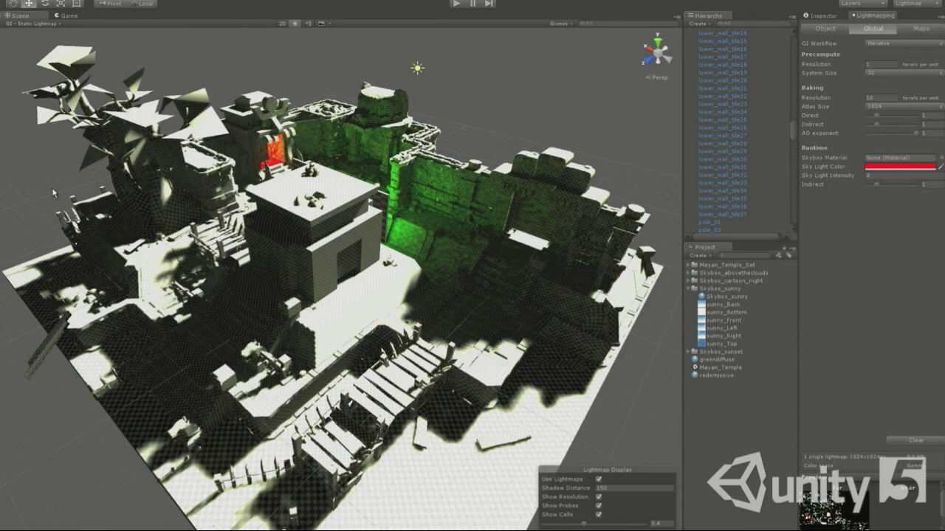
{"action": "left_click", "coordinate": [23, 23]}
{"action": "left_click", "coordinate": [26, 34]}
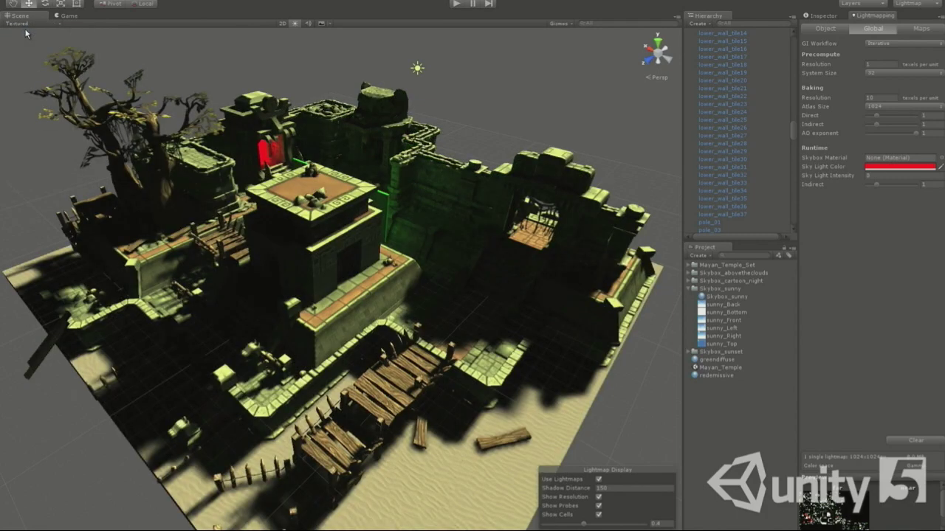
- Rotate the Directional light to a new sun angle, checking shadows in GI Static Lightmap view
{"action": "left_click", "coordinate": [417, 68]}
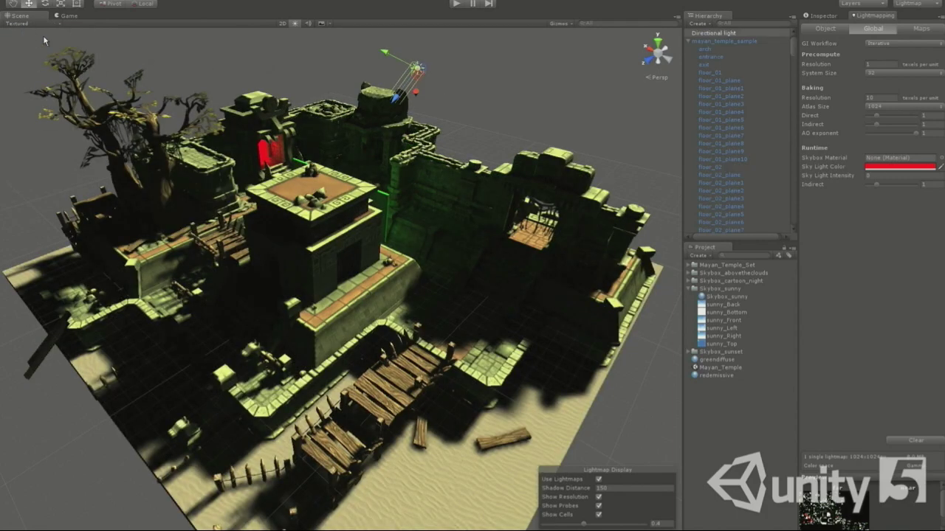
{"action": "left_click", "coordinate": [45, 5]}
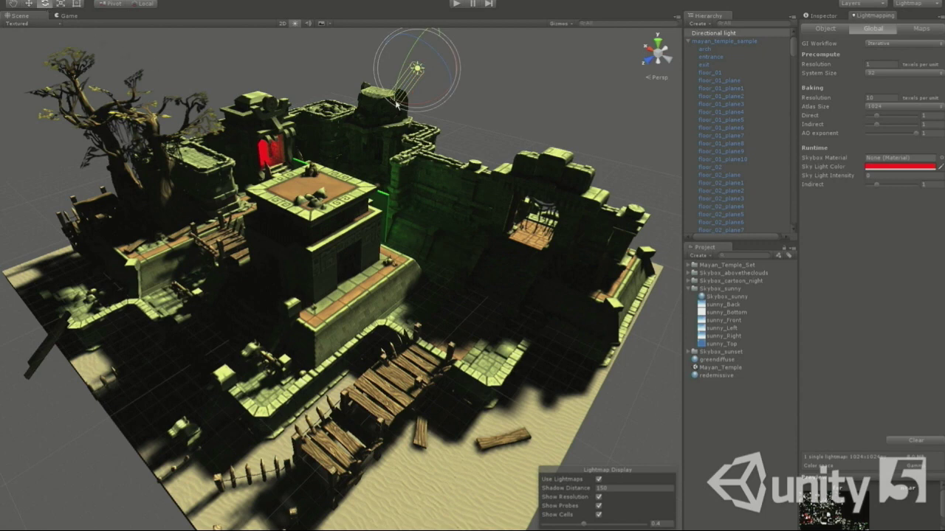
{"action": "left_click_drag", "start_coordinate": [412, 108], "coordinate": [466, 108]}
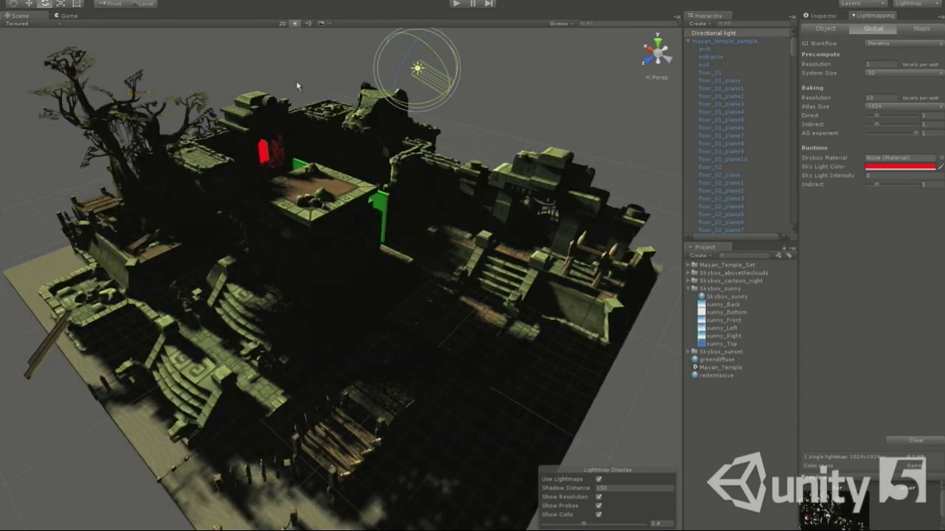
{"action": "left_click", "coordinate": [34, 24]}
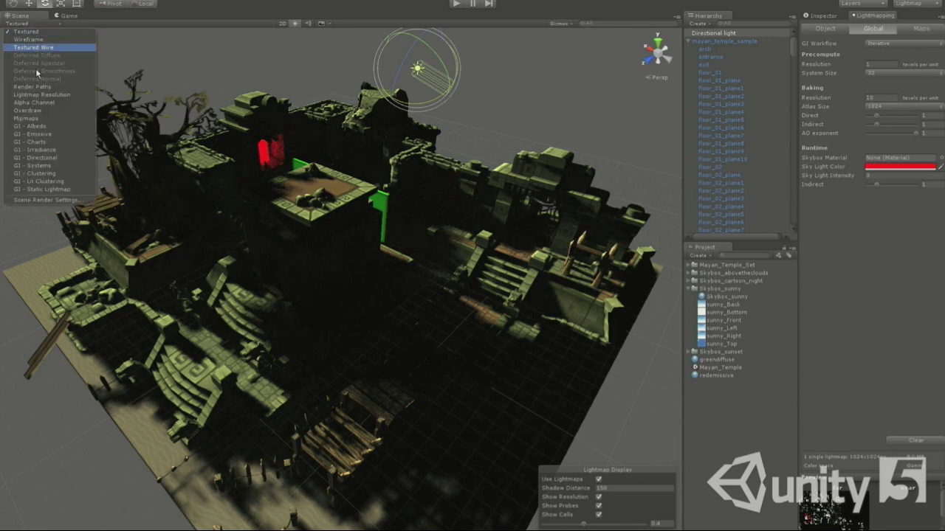
{"action": "left_click", "coordinate": [36, 190]}
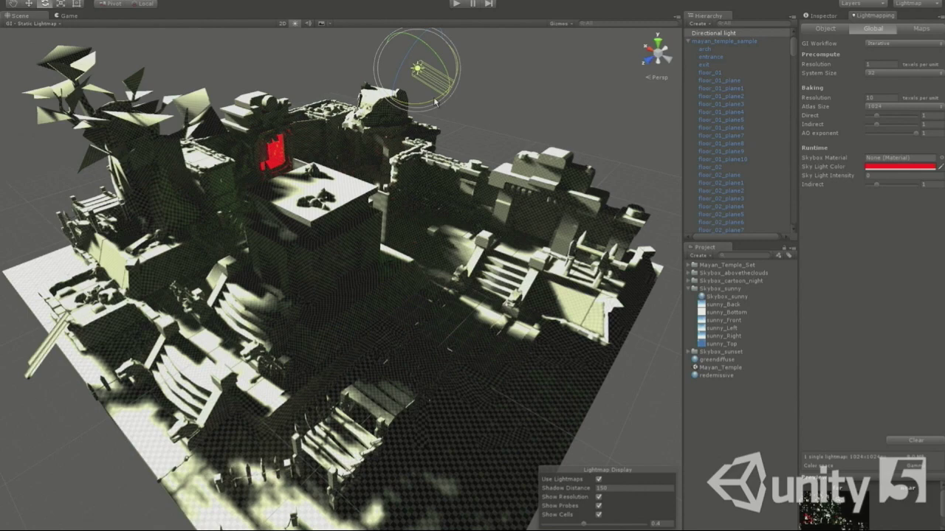
{"action": "left_click_drag", "start_coordinate": [433, 105], "coordinate": [317, 131]}
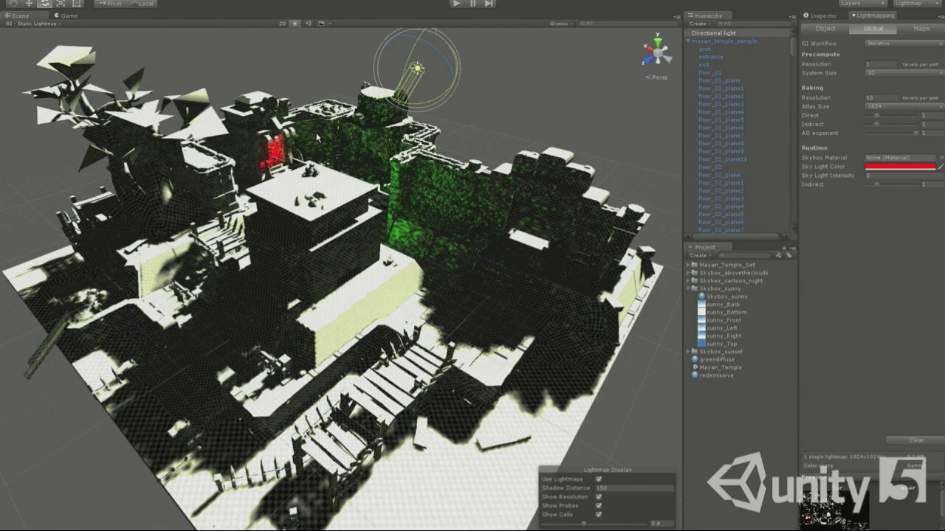
{"action": "left_click", "coordinate": [32, 24]}
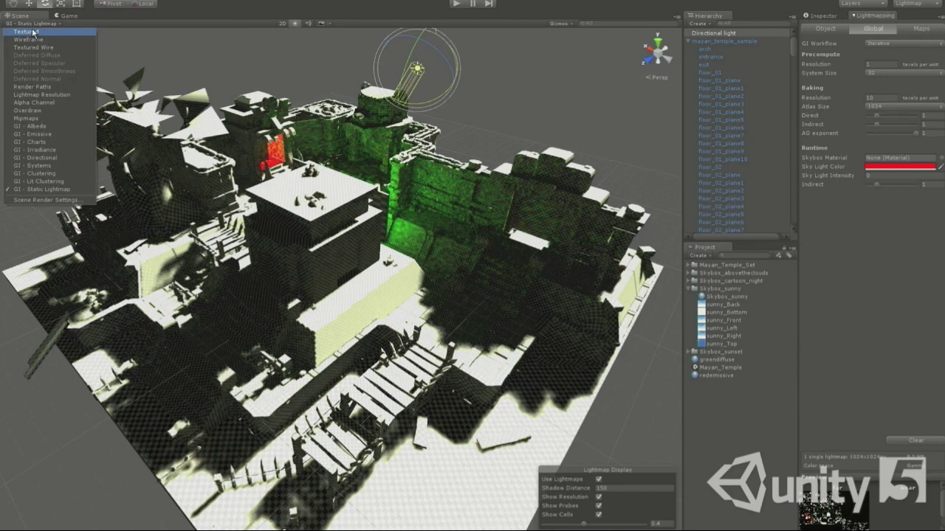
{"action": "left_click", "coordinate": [32, 32]}
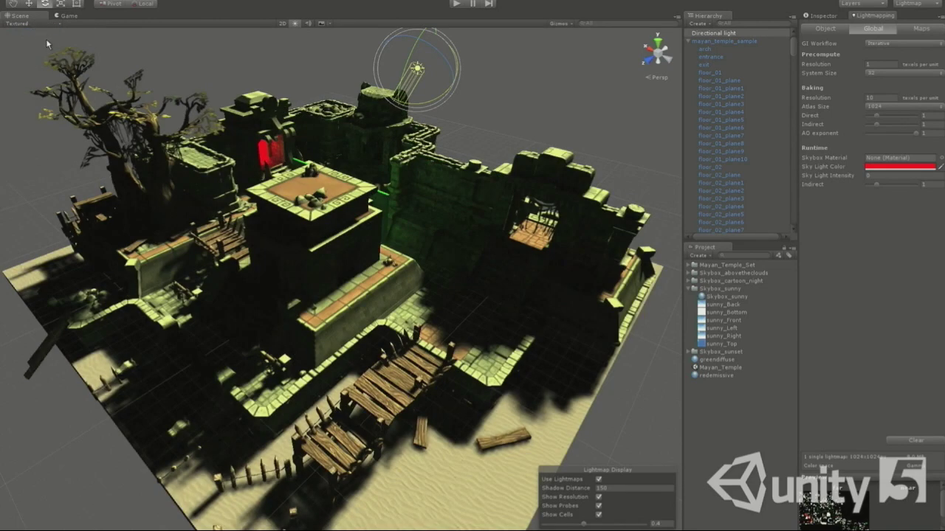
- Set Sky Light Intensity to 2, then to 1
{"action": "left_click", "coordinate": [889, 169]}
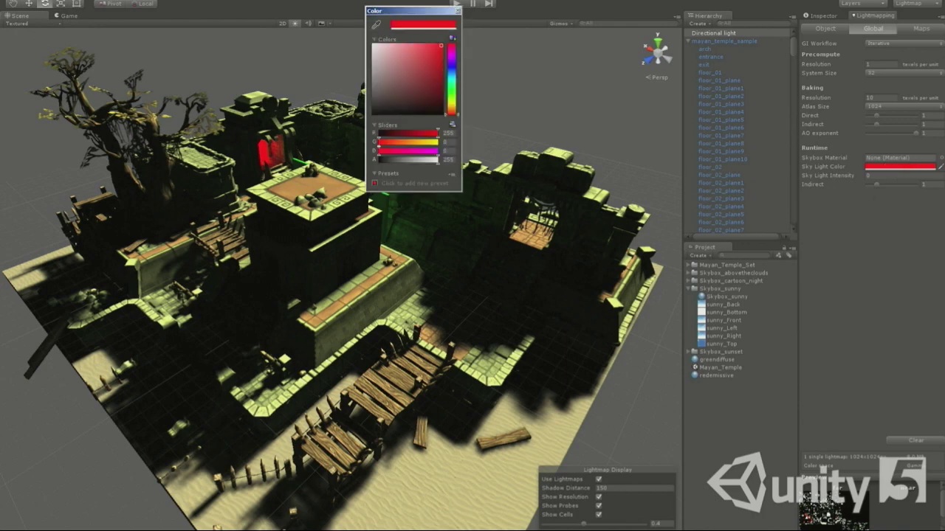
{"action": "left_click", "coordinate": [458, 12]}
{"action": "left_click", "coordinate": [890, 176]}
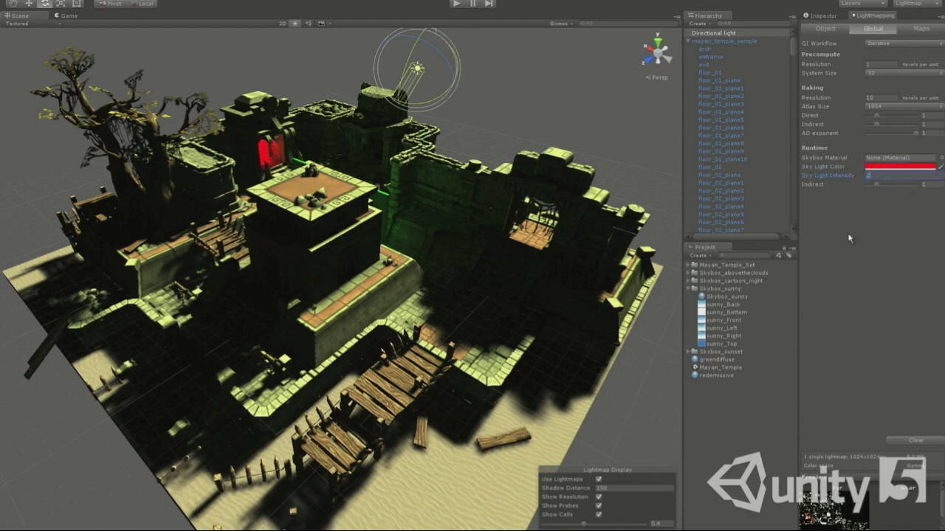
{"action": "type", "text": "2"}
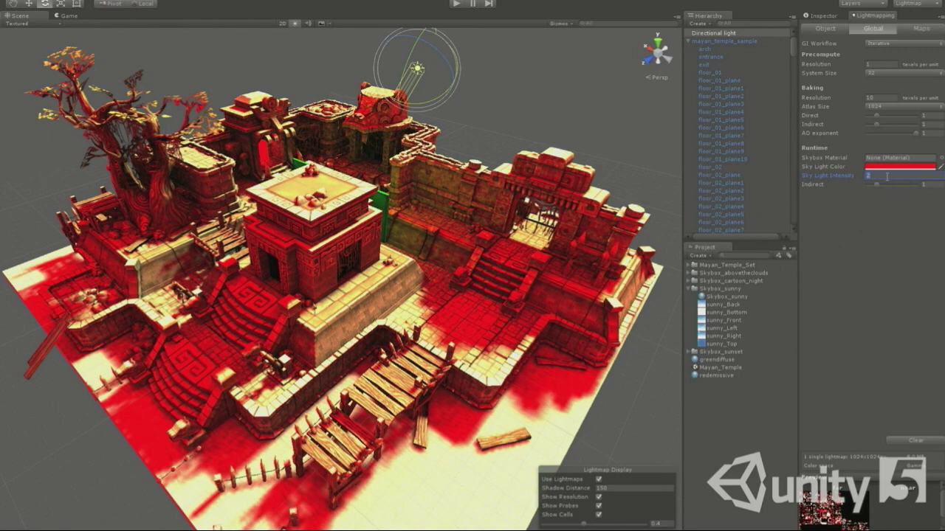
{"action": "type", "text": "1"}
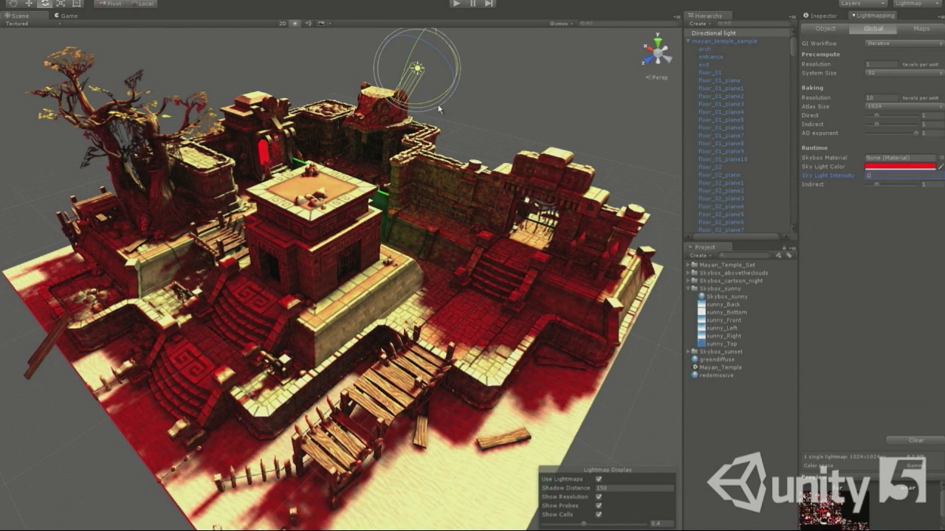
- Re-angle the sun so it shines from the upper right
{"action": "left_click_drag", "start_coordinate": [423, 103], "coordinate": [498, 117]}
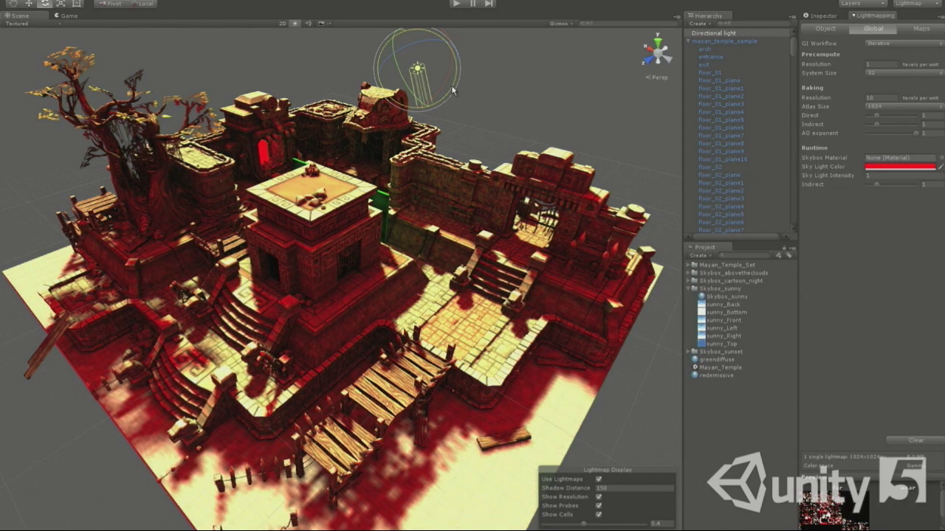
{"action": "left_click_drag", "start_coordinate": [443, 96], "coordinate": [384, 89]}
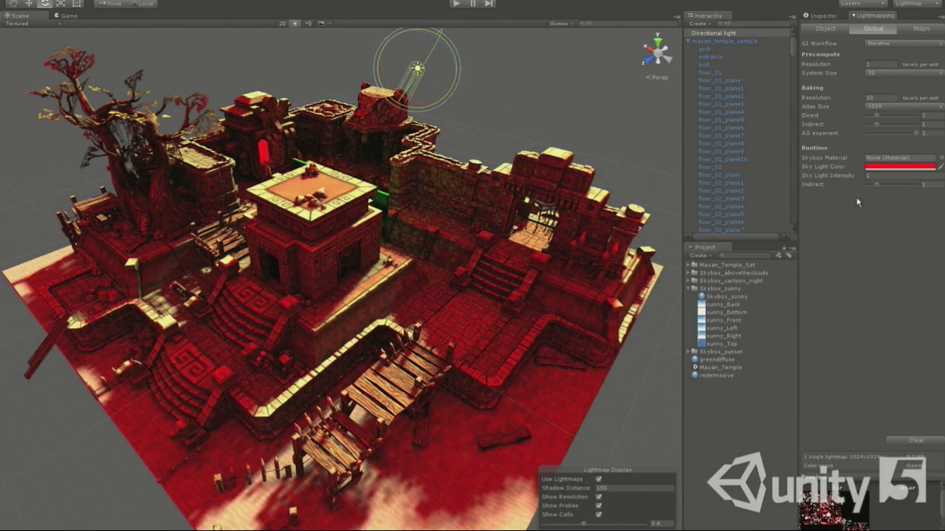
{"action": "left_click", "coordinate": [886, 168]}
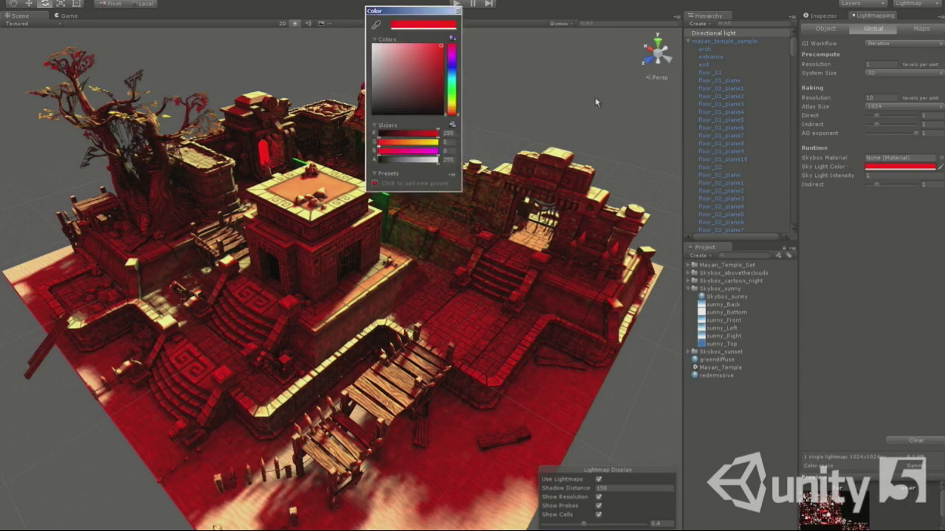
- Change the Sky Light Color from red to blue: R 0, G 56, B 255
{"action": "left_click_drag", "start_coordinate": [451, 69], "coordinate": [450, 61]}
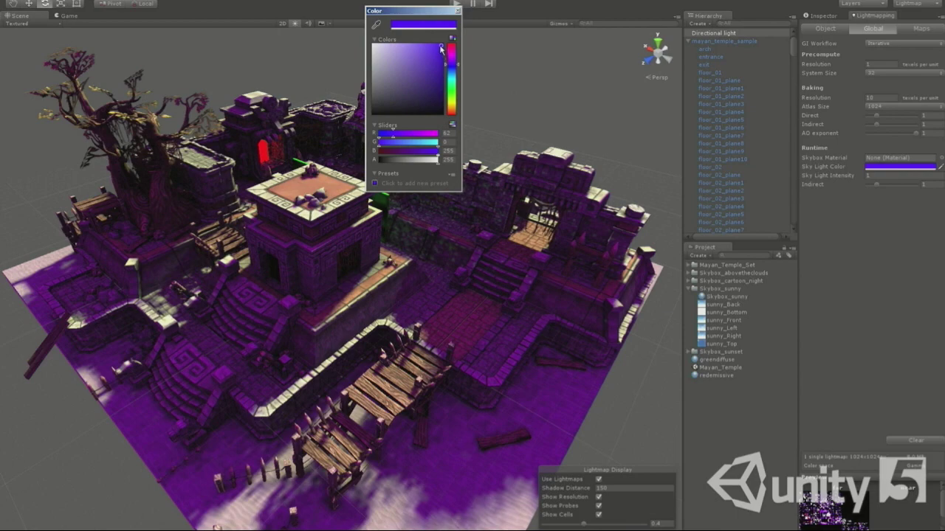
{"action": "left_click_drag", "start_coordinate": [441, 47], "coordinate": [428, 44]}
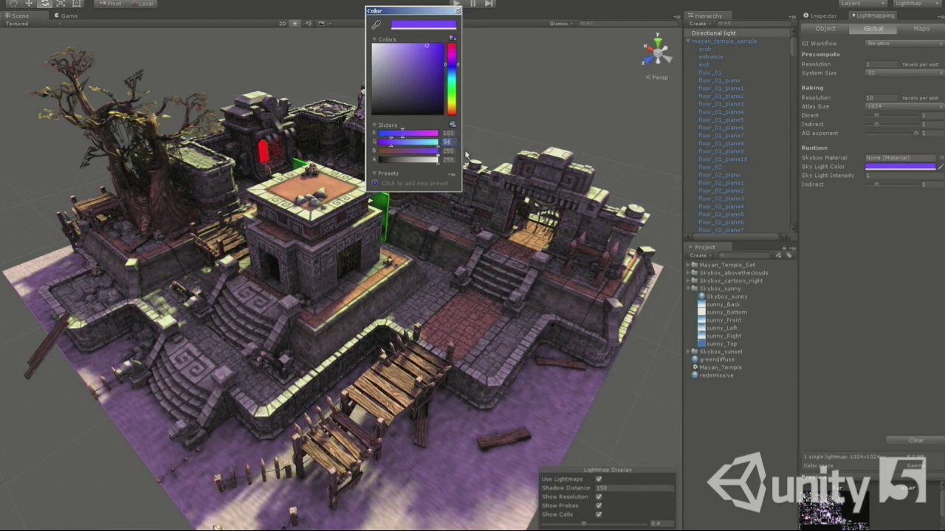
{"action": "type", "text": "0"}
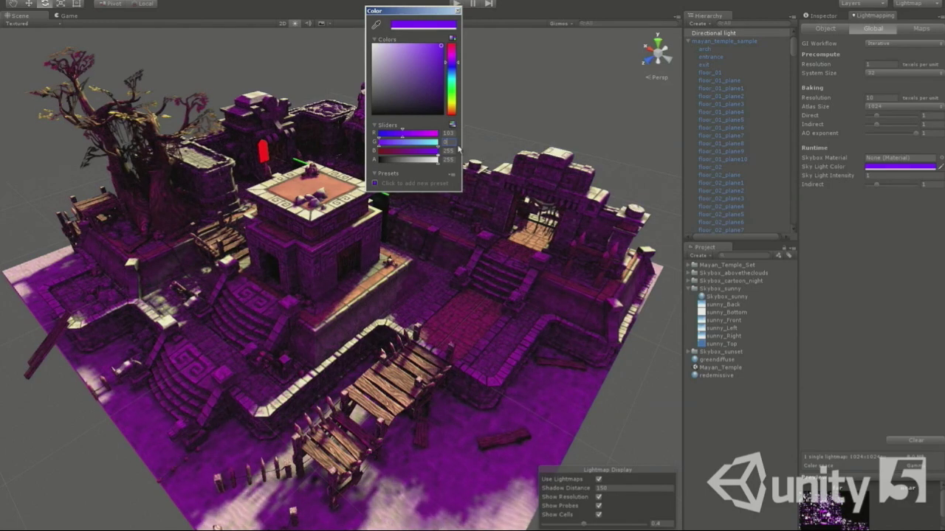
{"action": "left_click", "coordinate": [449, 151]}
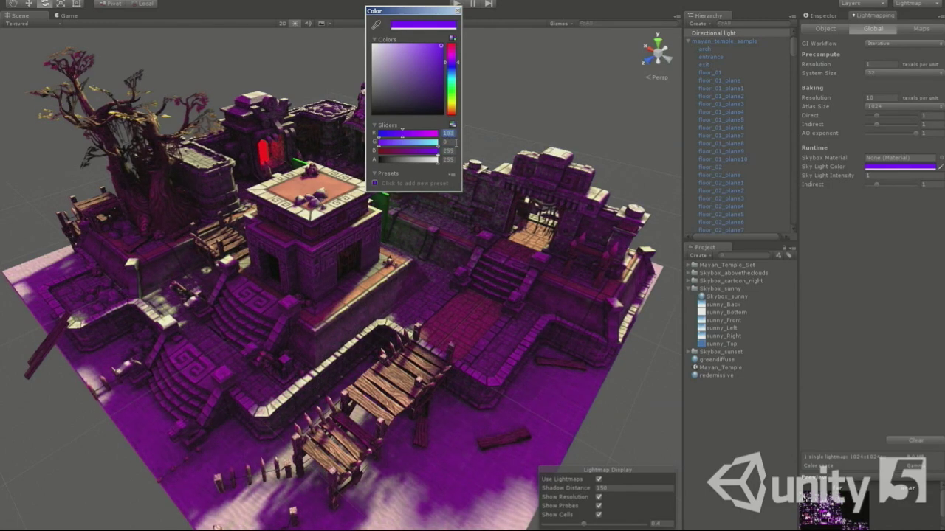
{"action": "type", "text": "0"}
{"action": "left_click", "coordinate": [398, 145]}
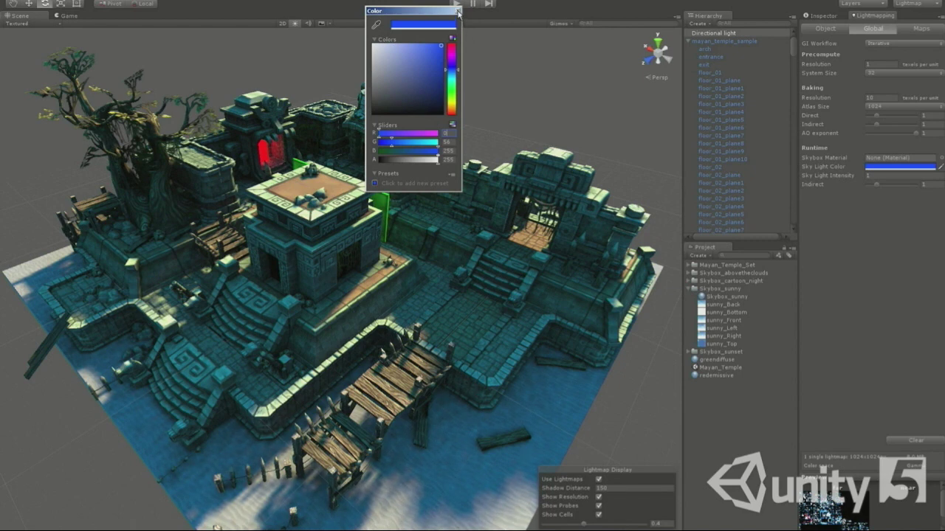
{"action": "left_click", "coordinate": [458, 13]}
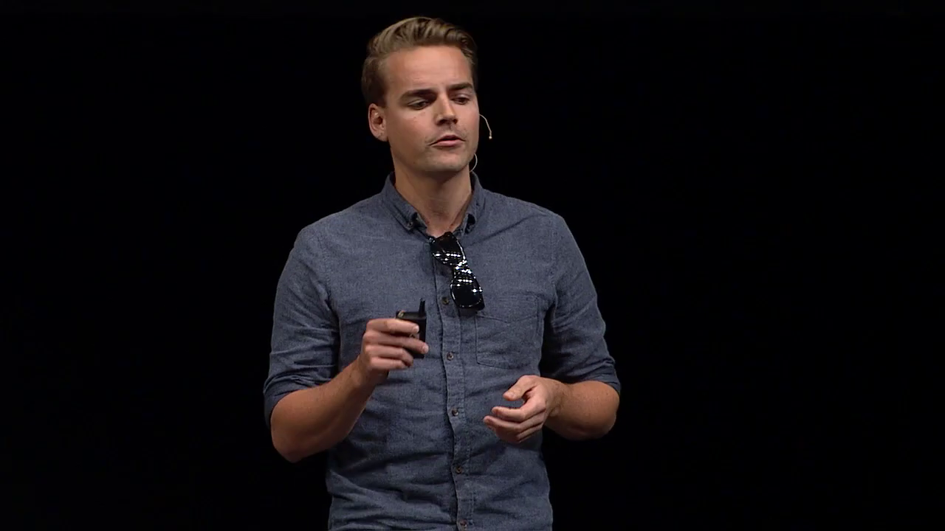